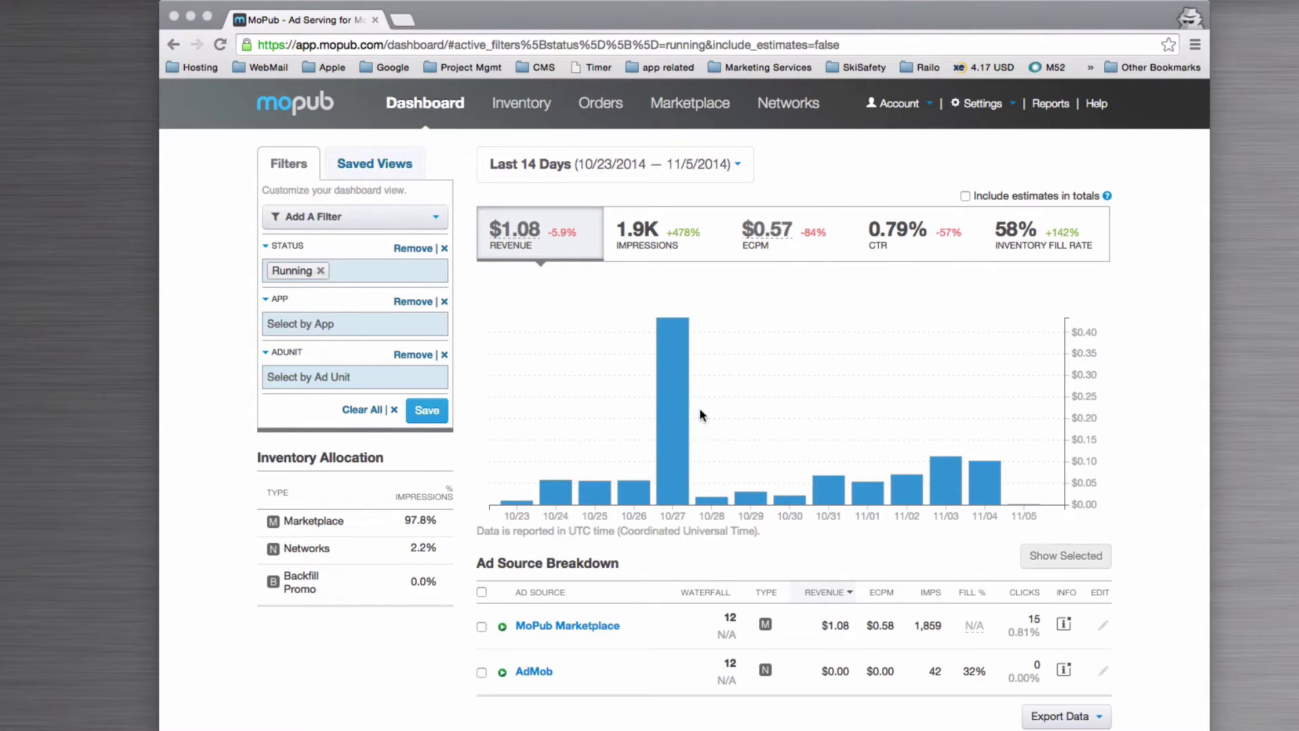
Go to the Orders page, which lists the running MoPub Demo Order.
{"action": "left_click", "coordinate": [597, 110]}
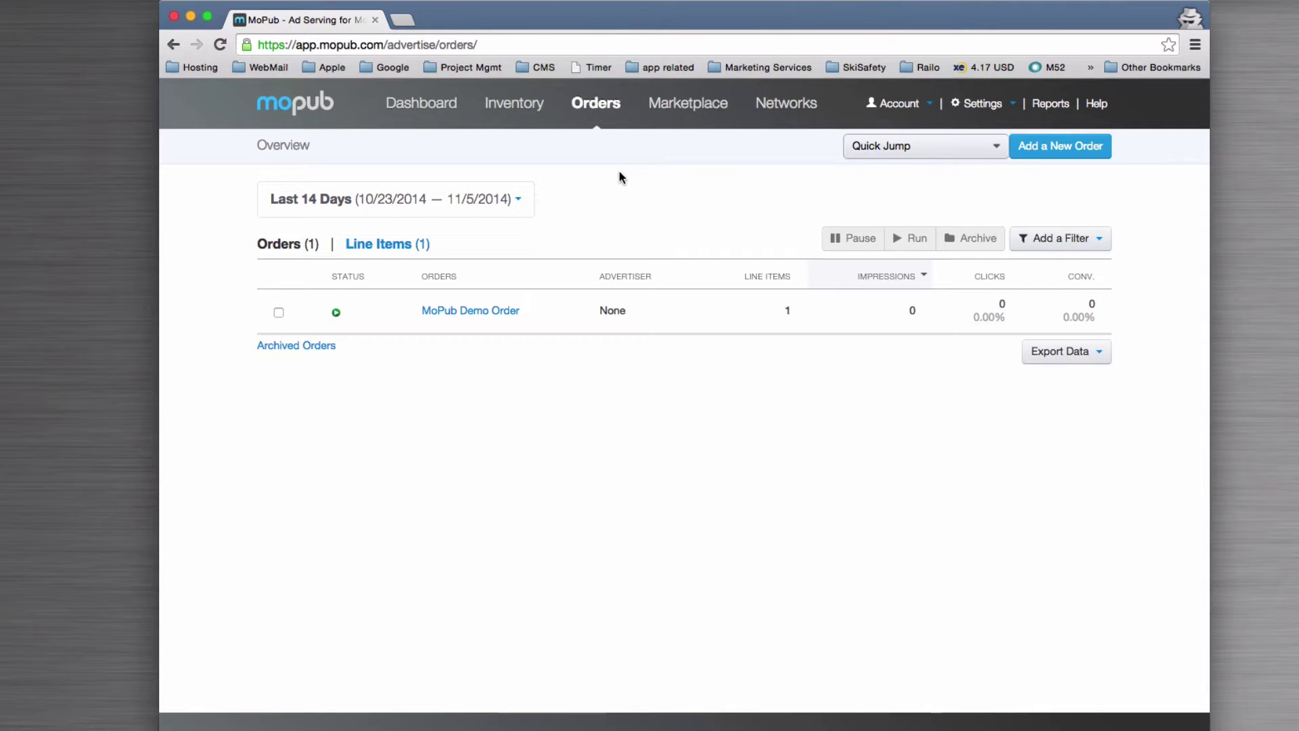
Add a new order with Order Name 'Campaign 1' and Advertiser 'SixFive'.
{"action": "left_click", "coordinate": [1064, 148]}
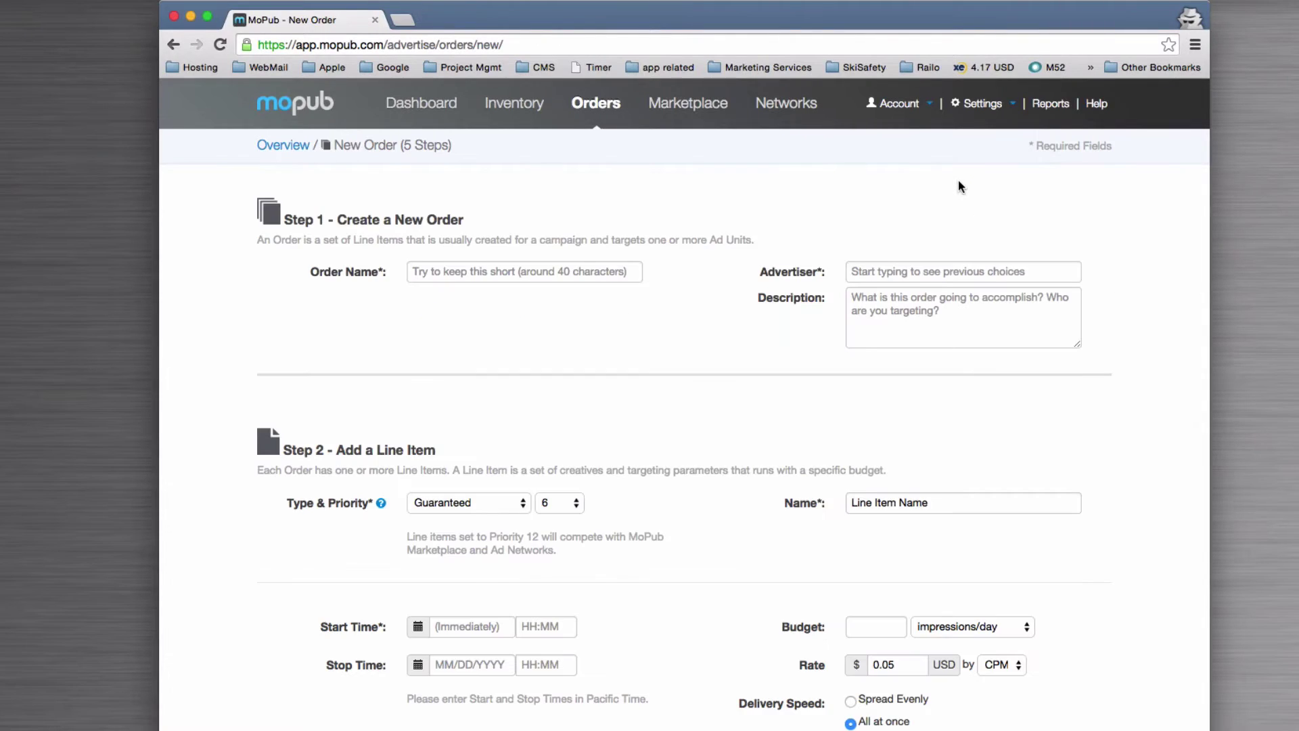
{"action": "left_click", "coordinate": [518, 272]}
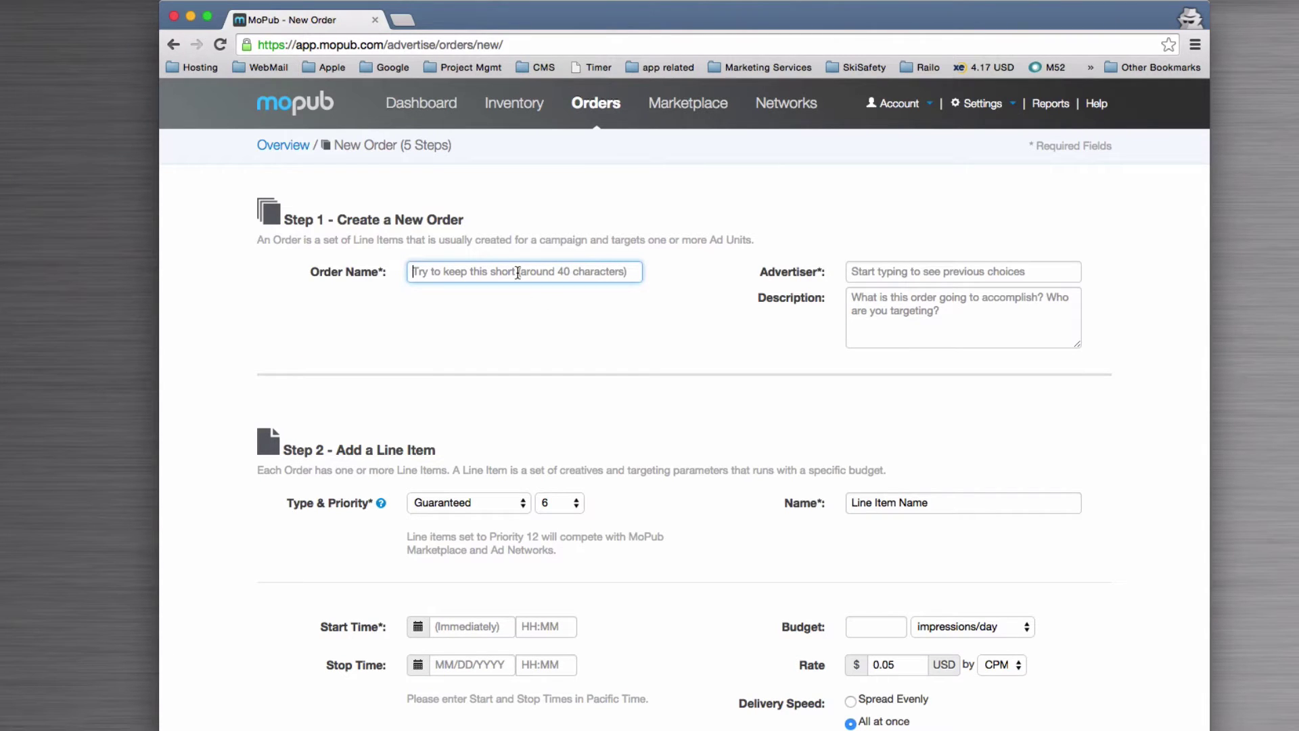
{"action": "type", "text": "CAmpaign 1"}
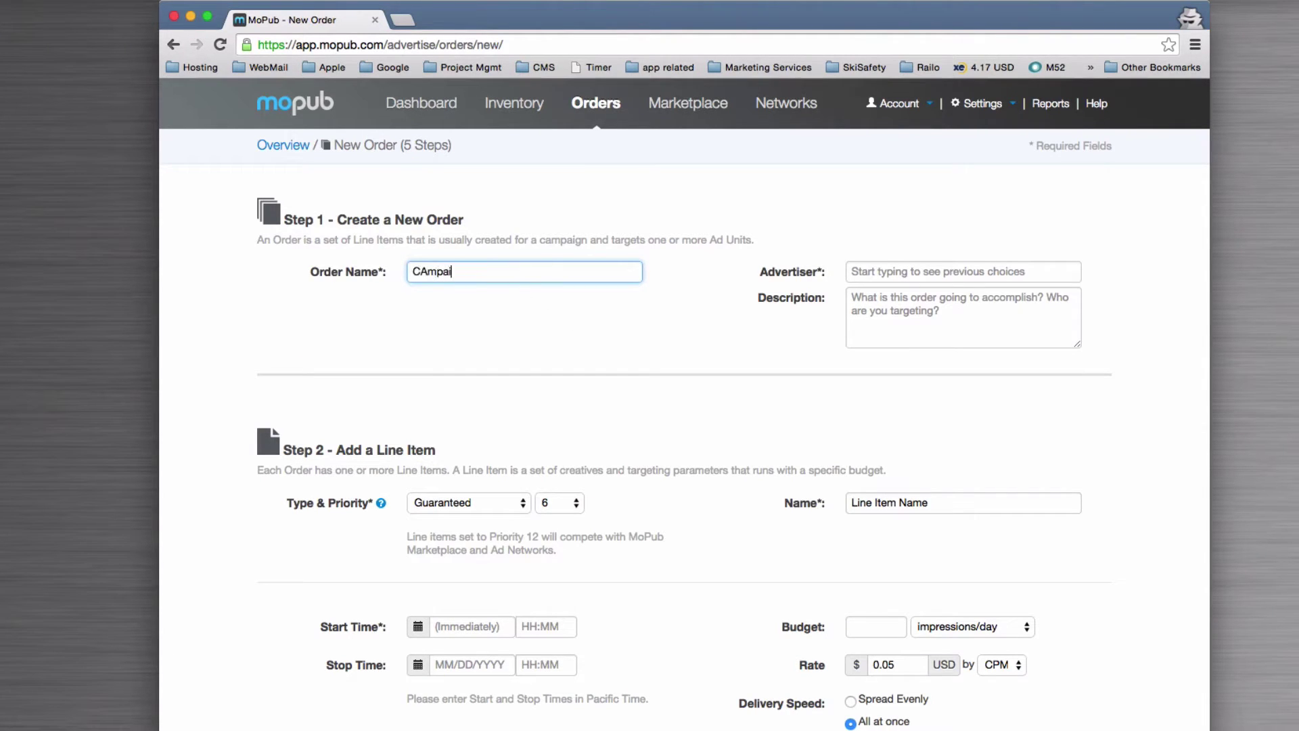
{"action": "left_click", "coordinate": [426, 271]}
{"action": "key", "text": "BackSpace"}
{"action": "type", "text": "a"}
{"action": "left_click", "coordinate": [893, 270]}
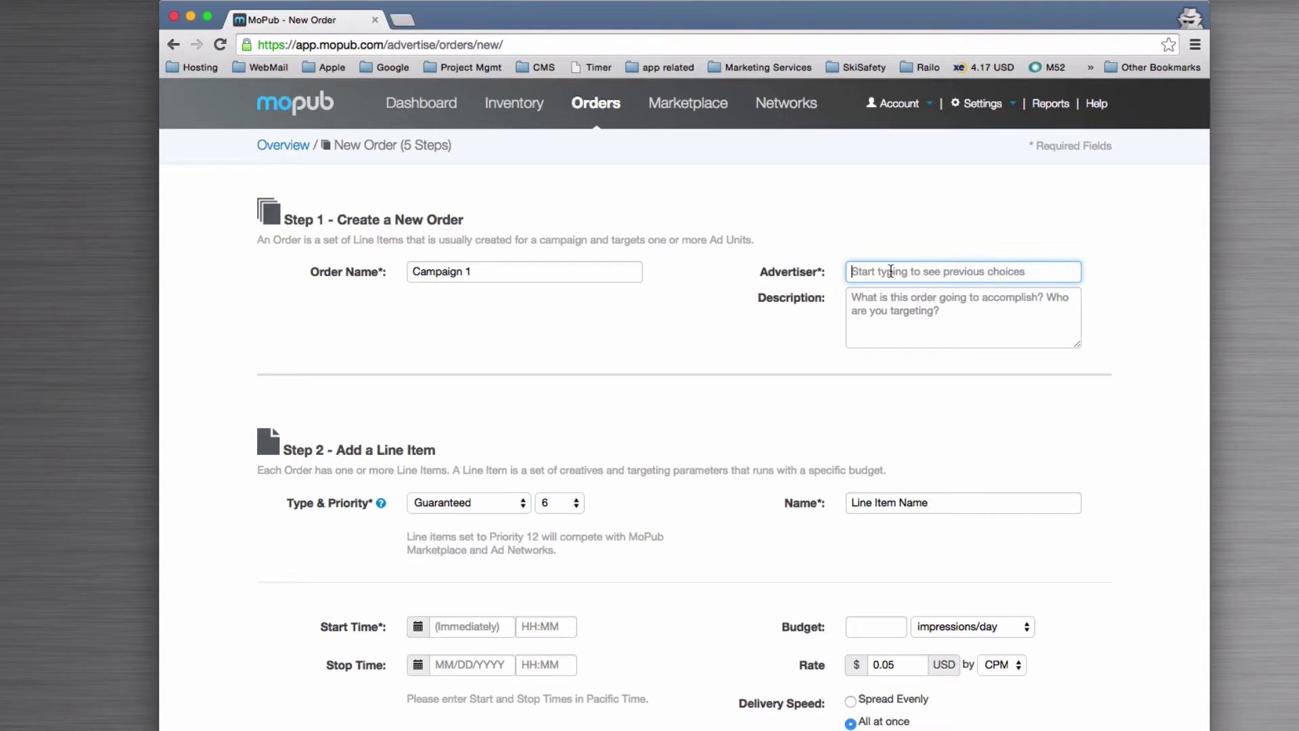
{"action": "type", "text": "SixFive"}
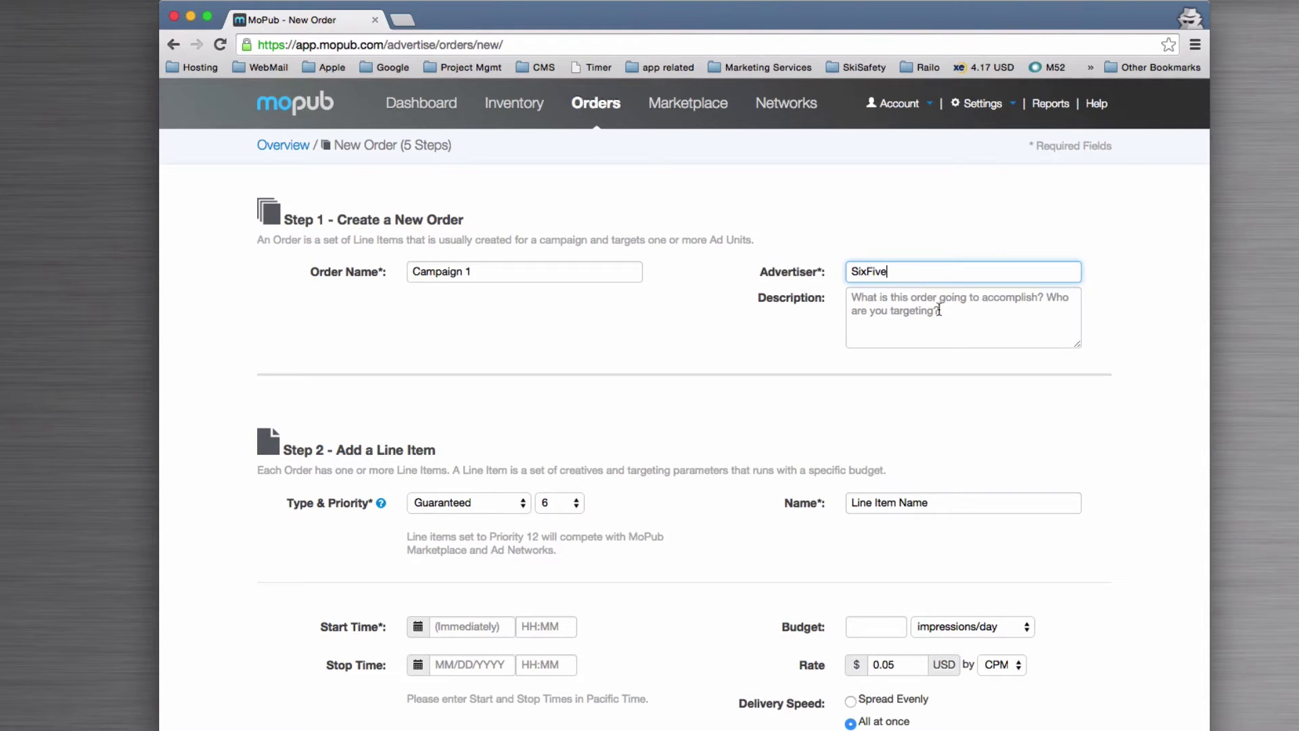
{"action": "left_click", "coordinate": [953, 311]}
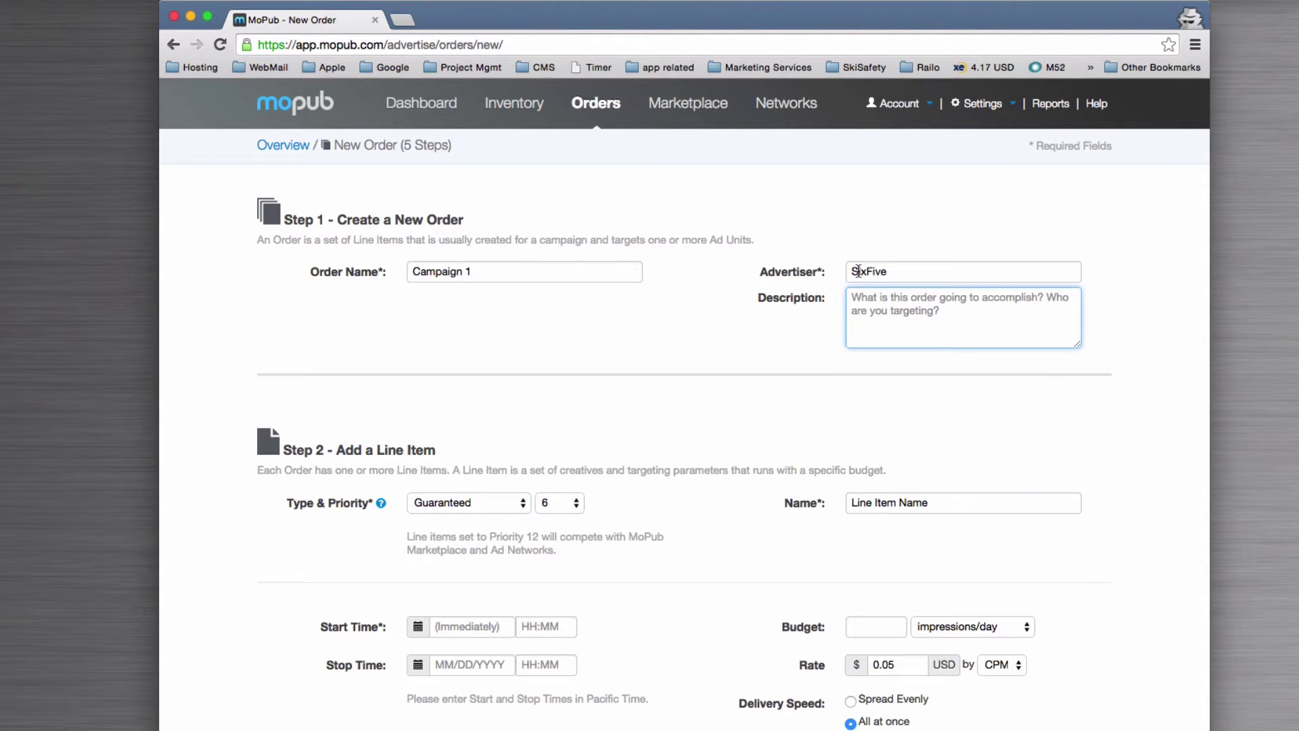
{"action": "scroll", "coordinate": [641, 485], "scroll_direction": "down", "scroll_amount": 5}
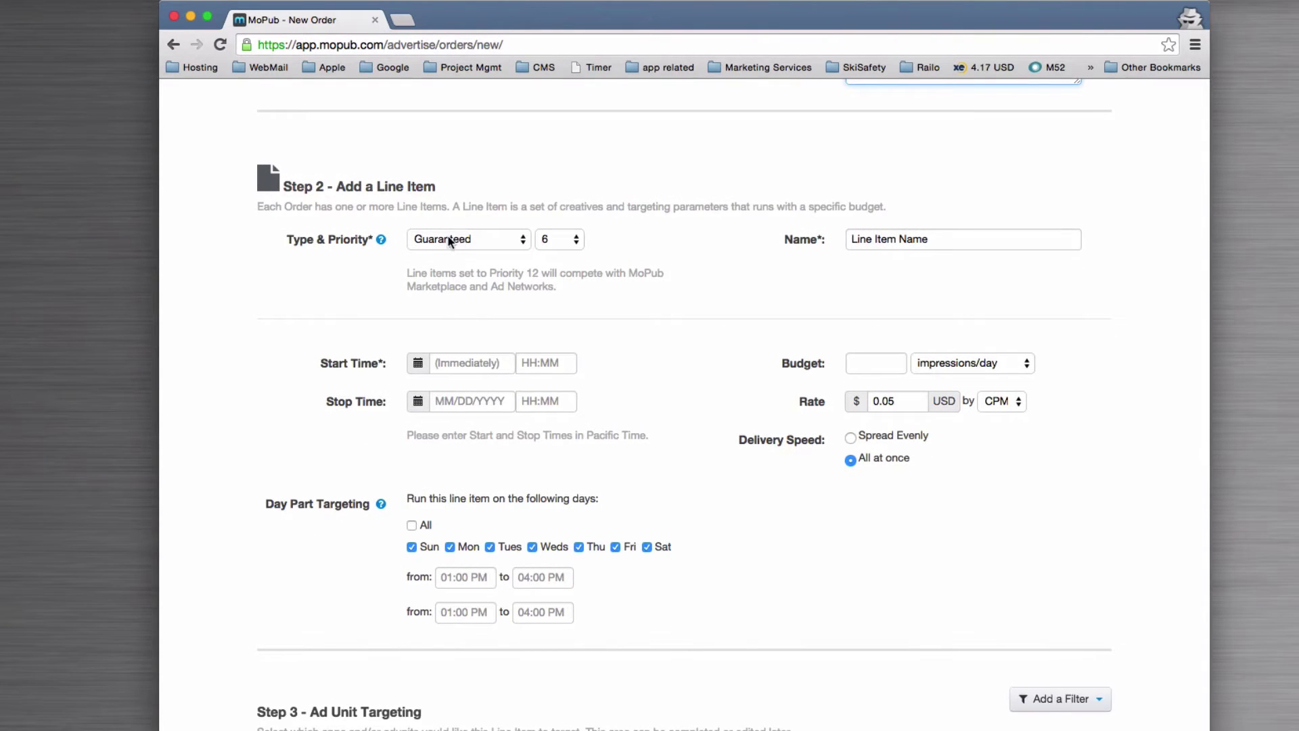
{"action": "left_click", "coordinate": [382, 241]}
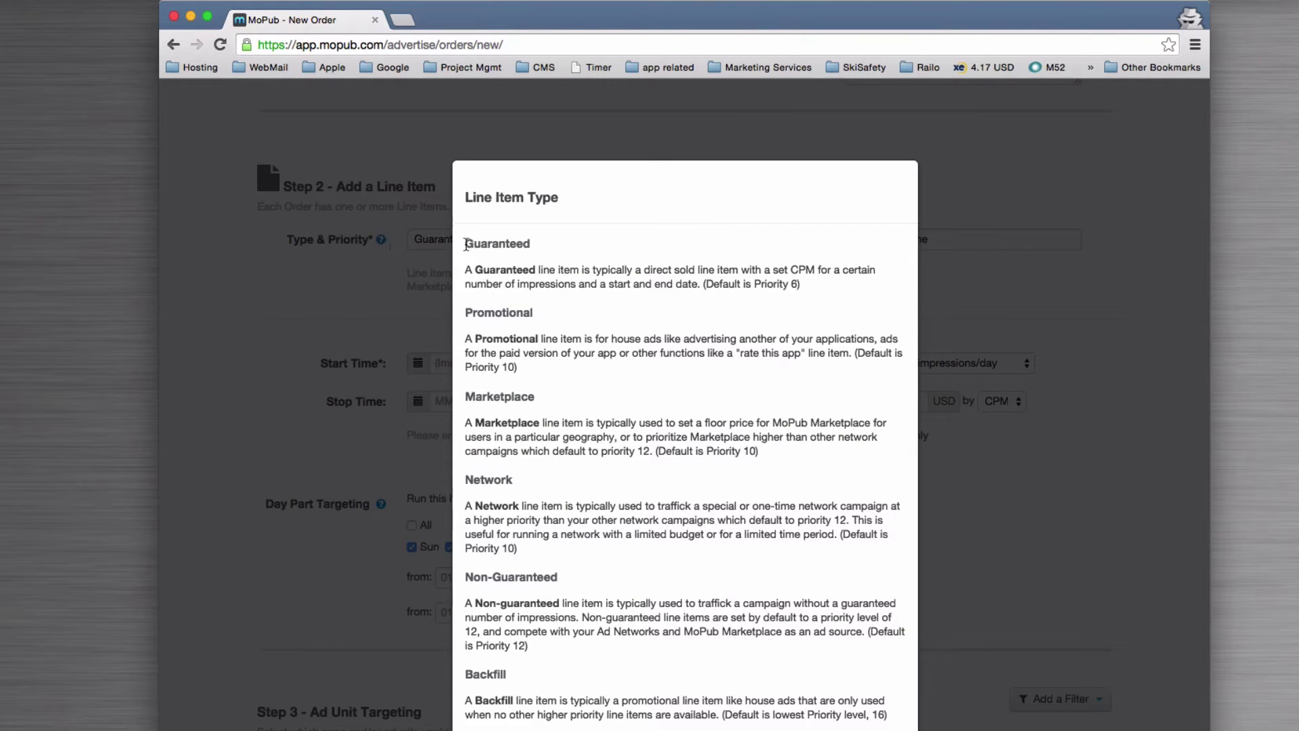
{"action": "left_click_drag", "start_coordinate": [465, 244], "coordinate": [530, 245]}
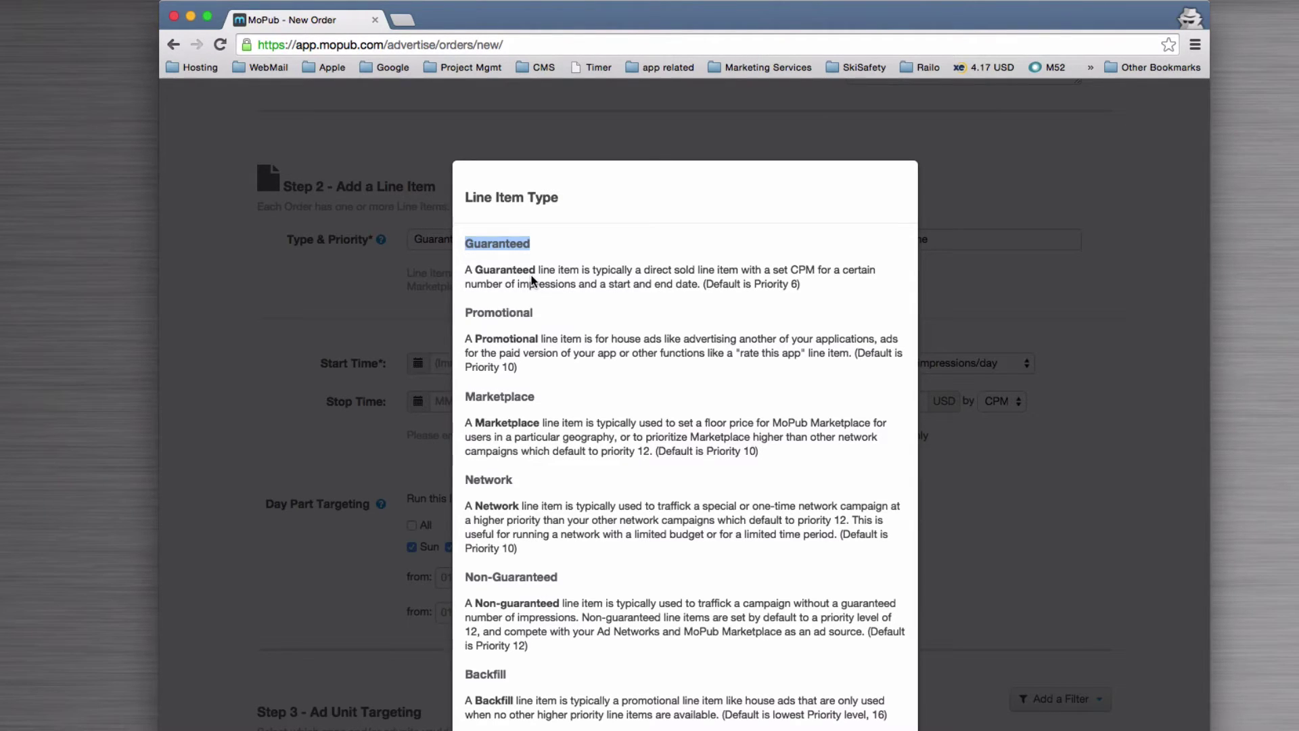
{"action": "left_click_drag", "start_coordinate": [465, 310], "coordinate": [537, 365]}
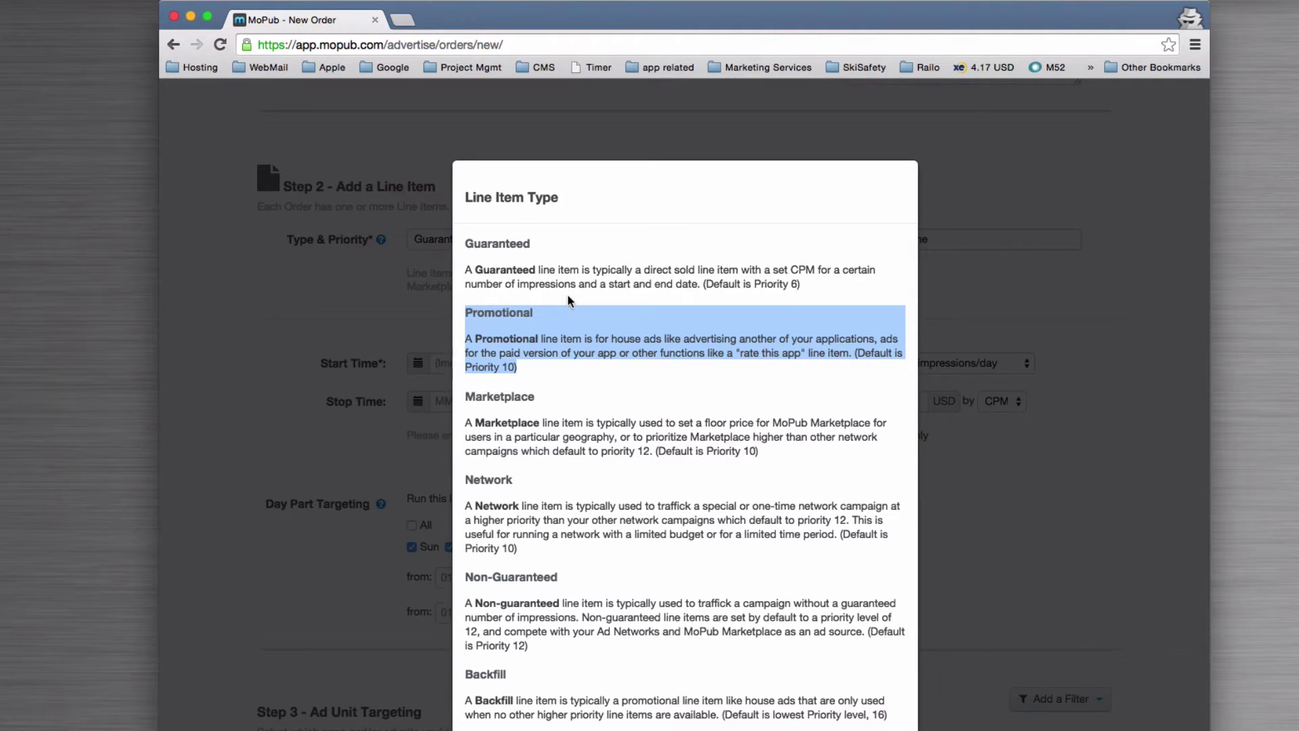
{"action": "left_click", "coordinate": [572, 367]}
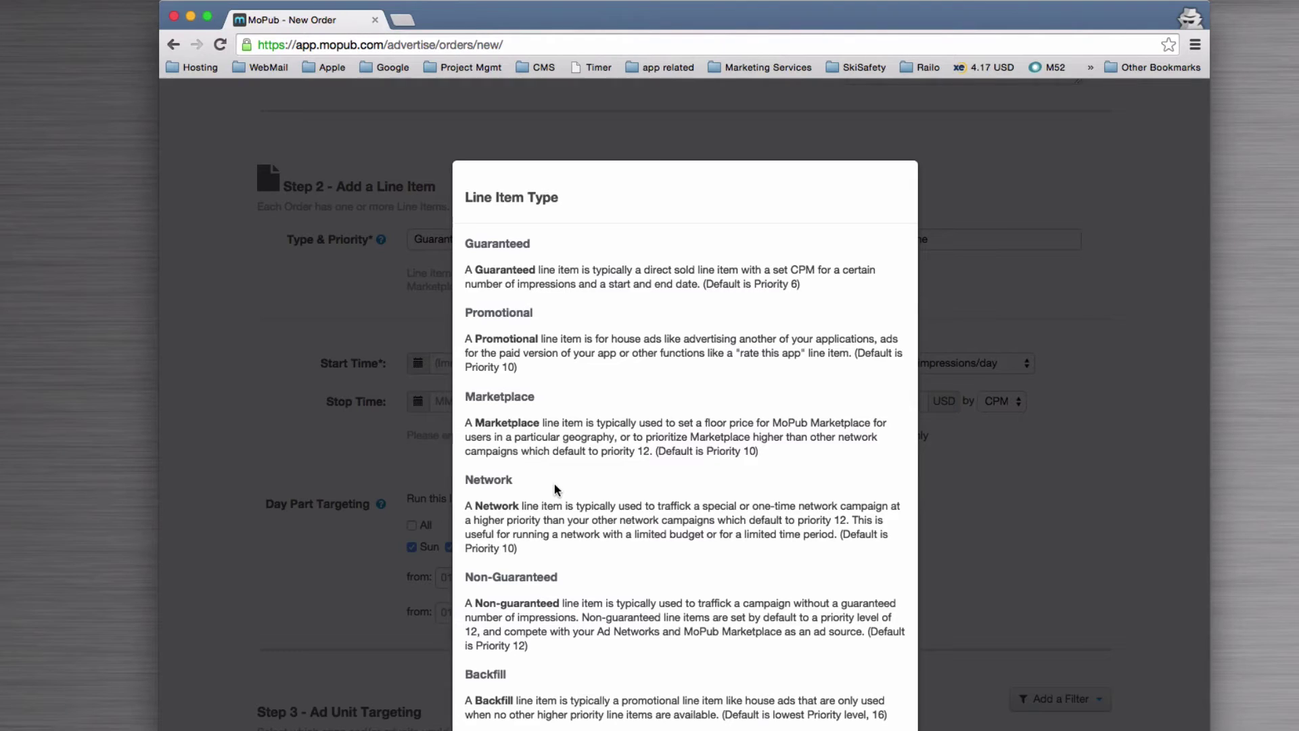
{"action": "double_click", "coordinate": [468, 603]}
{"action": "left_click_drag", "start_coordinate": [497, 622], "coordinate": [559, 648]}
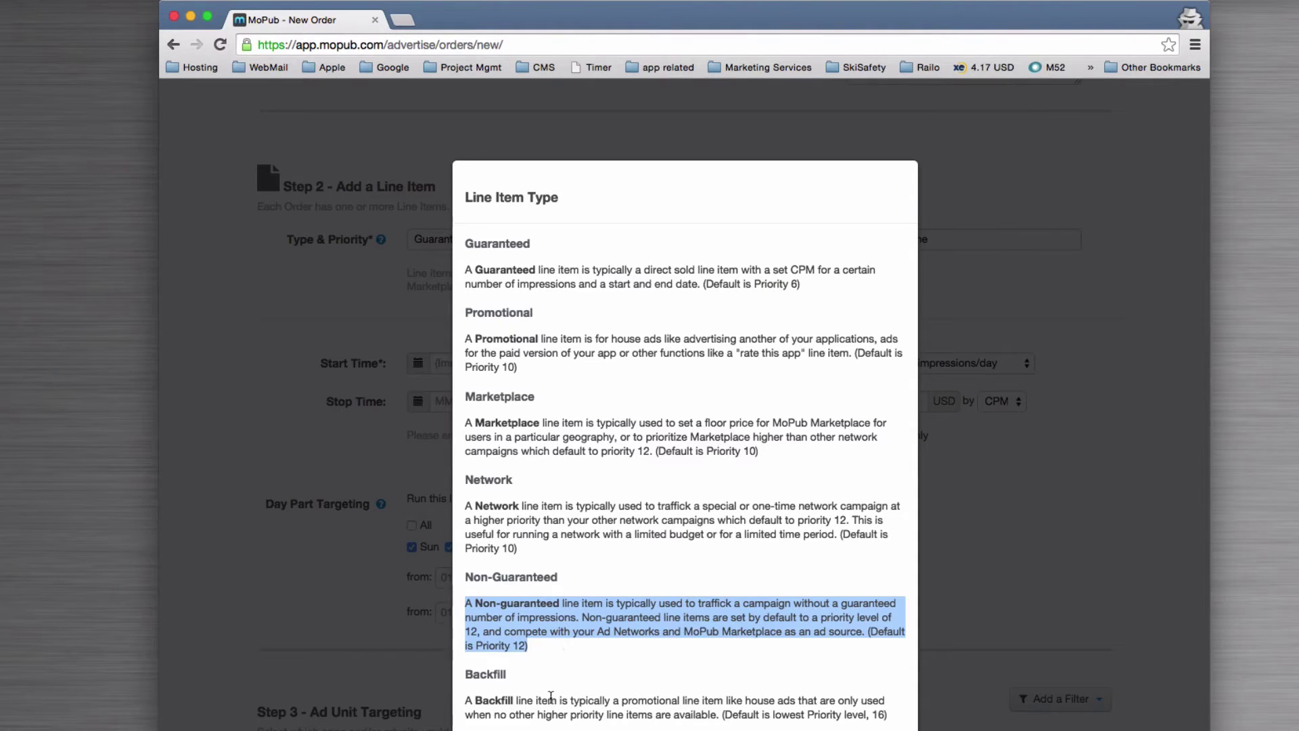
{"action": "left_click_drag", "start_coordinate": [475, 700], "coordinate": [910, 719]}
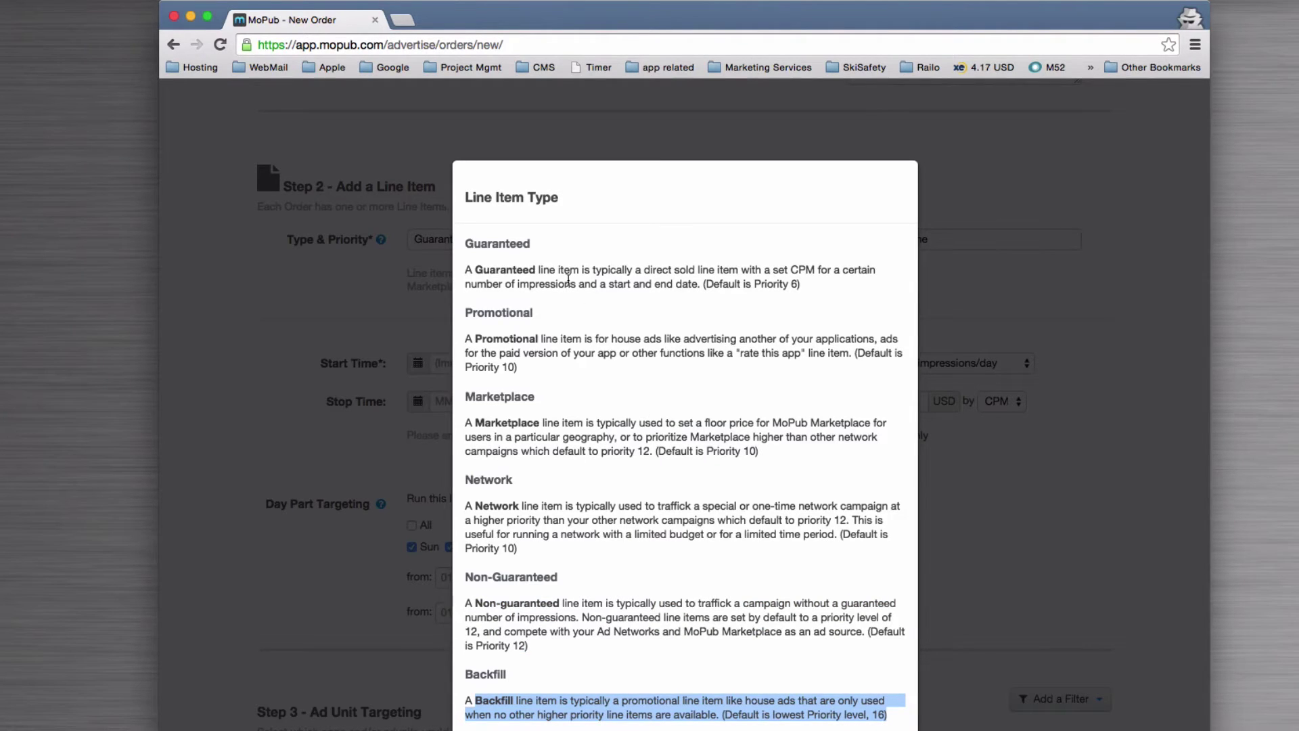
{"action": "left_click_drag", "start_coordinate": [466, 243], "coordinate": [832, 286]}
Keep the priority at 6 and name the line item 'Mobile Ads'.
{"action": "left_click", "coordinate": [449, 230]}
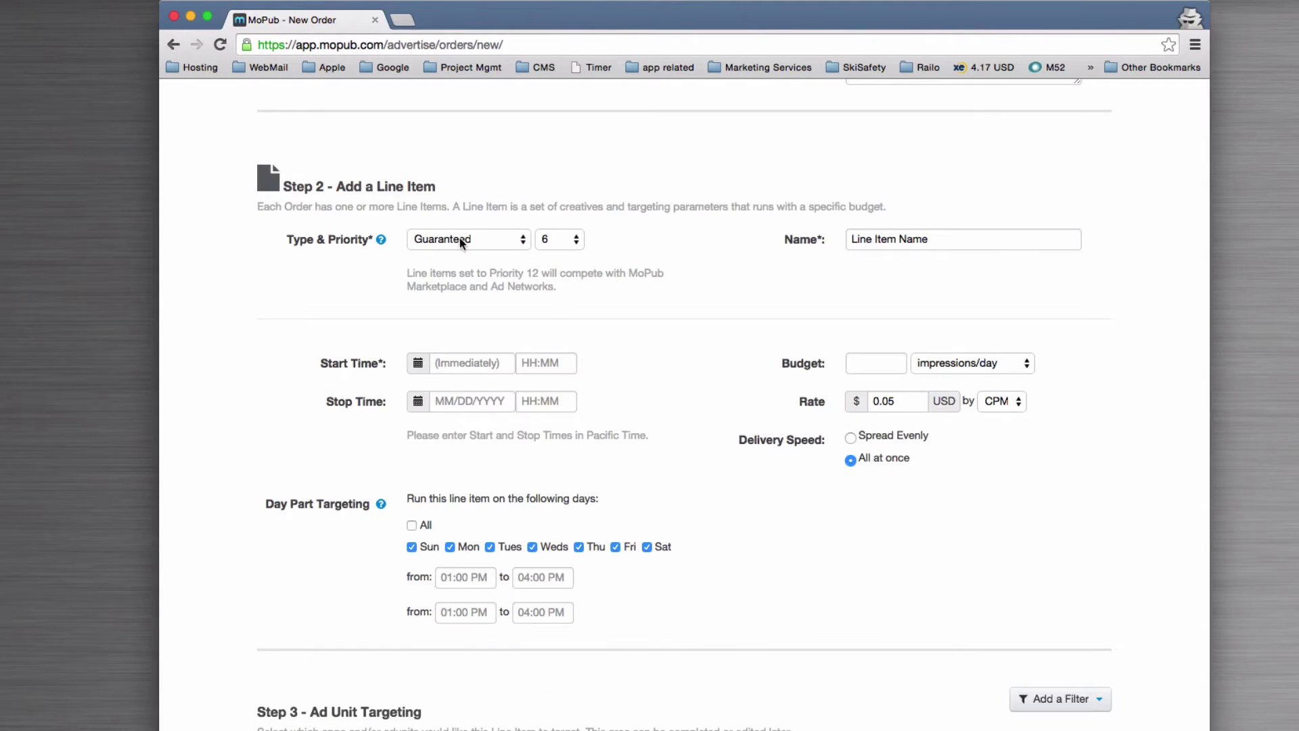
{"action": "left_click", "coordinate": [562, 239]}
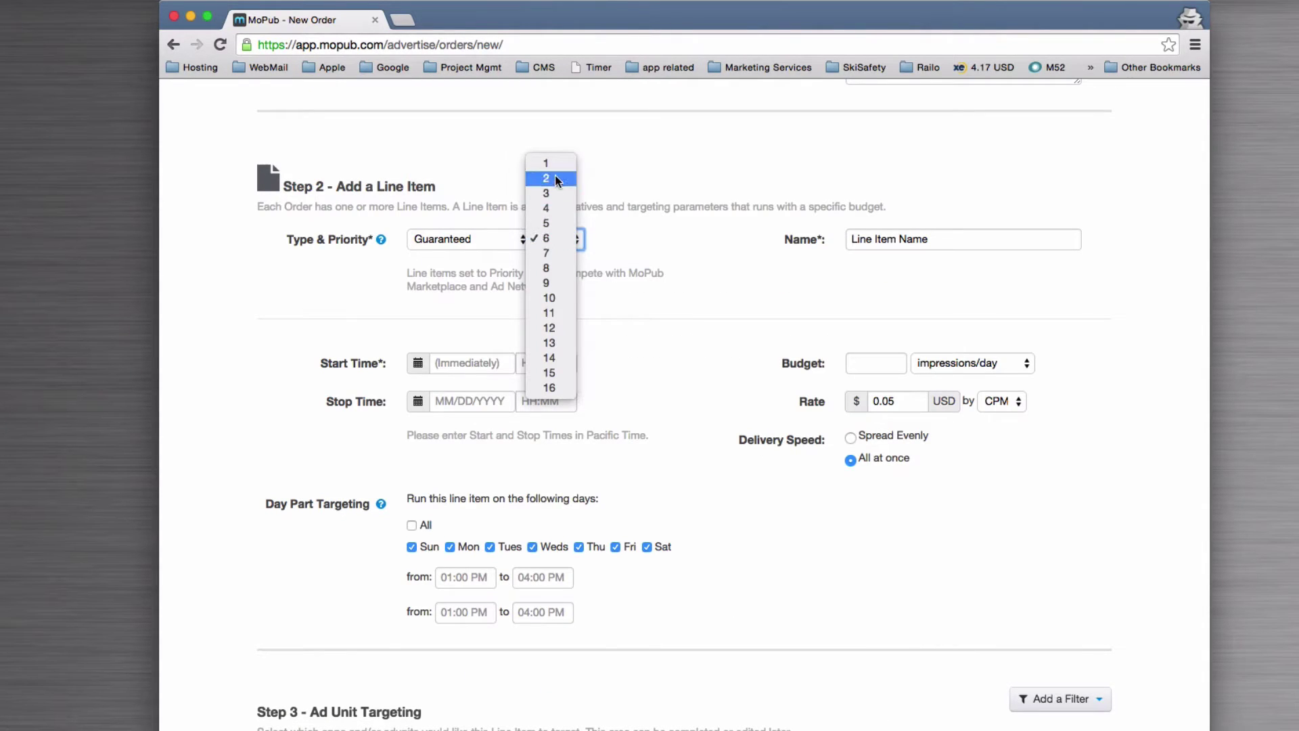
{"action": "left_click", "coordinate": [694, 241]}
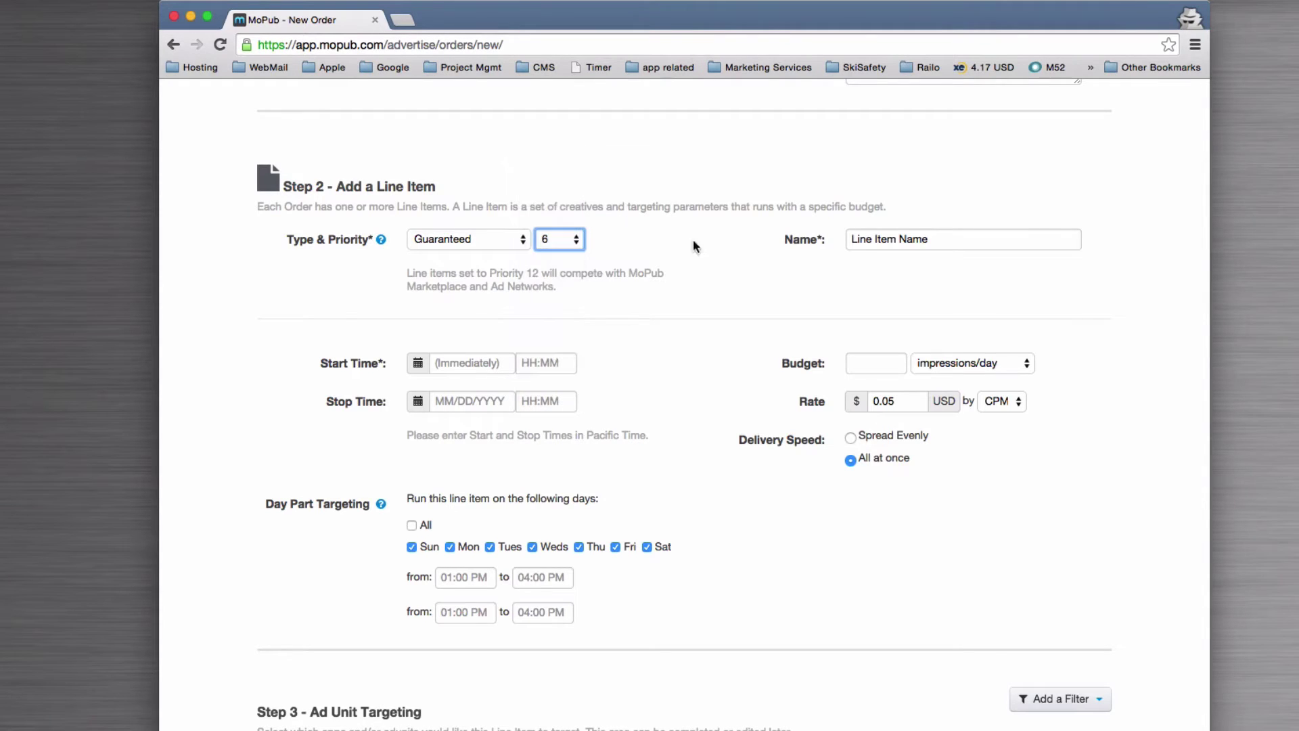
{"action": "left_click", "coordinate": [932, 241]}
{"action": "type", "text": "Mobile Ass"}
{"action": "key", "text": "BackSpace"}
{"action": "key", "text": "BackSpace"}
{"action": "type", "text": "ds"}
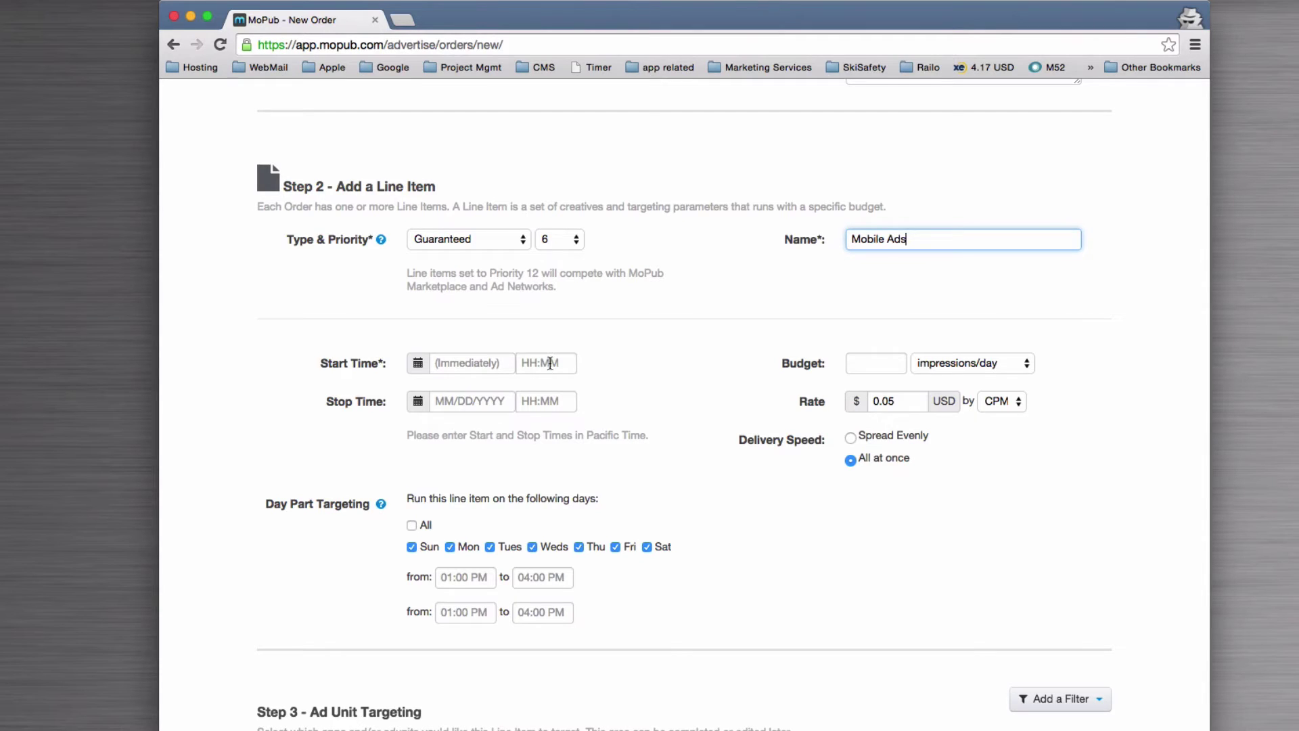
Set the line item's stop date to November 30, 2014.
{"action": "left_click", "coordinate": [457, 400]}
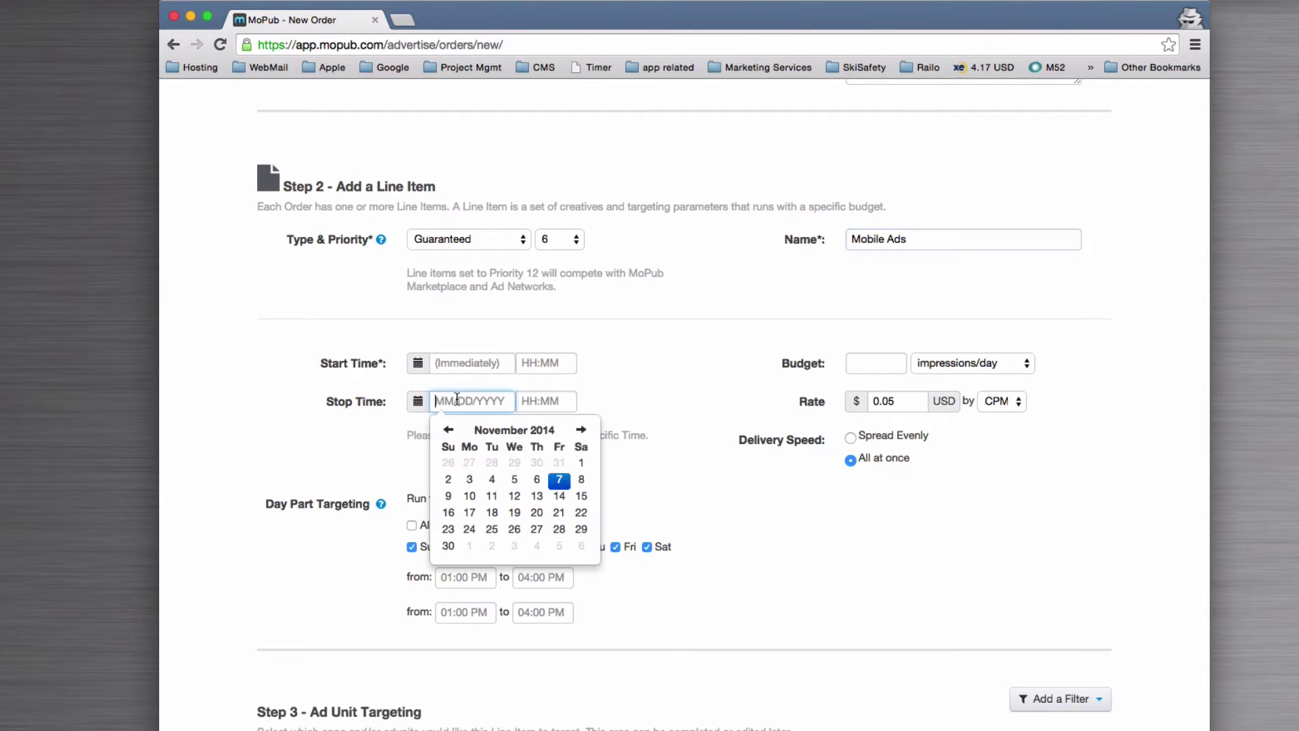
{"action": "left_click", "coordinate": [448, 546]}
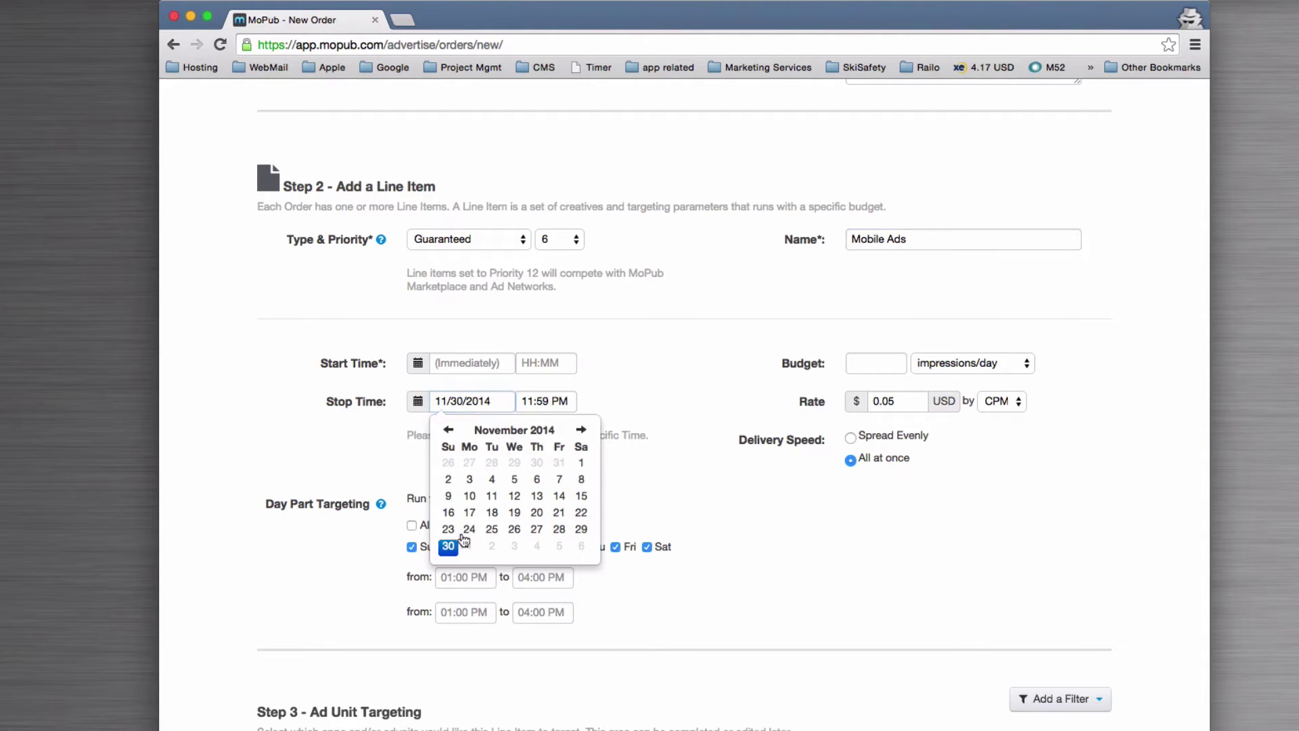
{"action": "left_click", "coordinate": [672, 383]}
{"action": "left_click", "coordinate": [854, 370]}
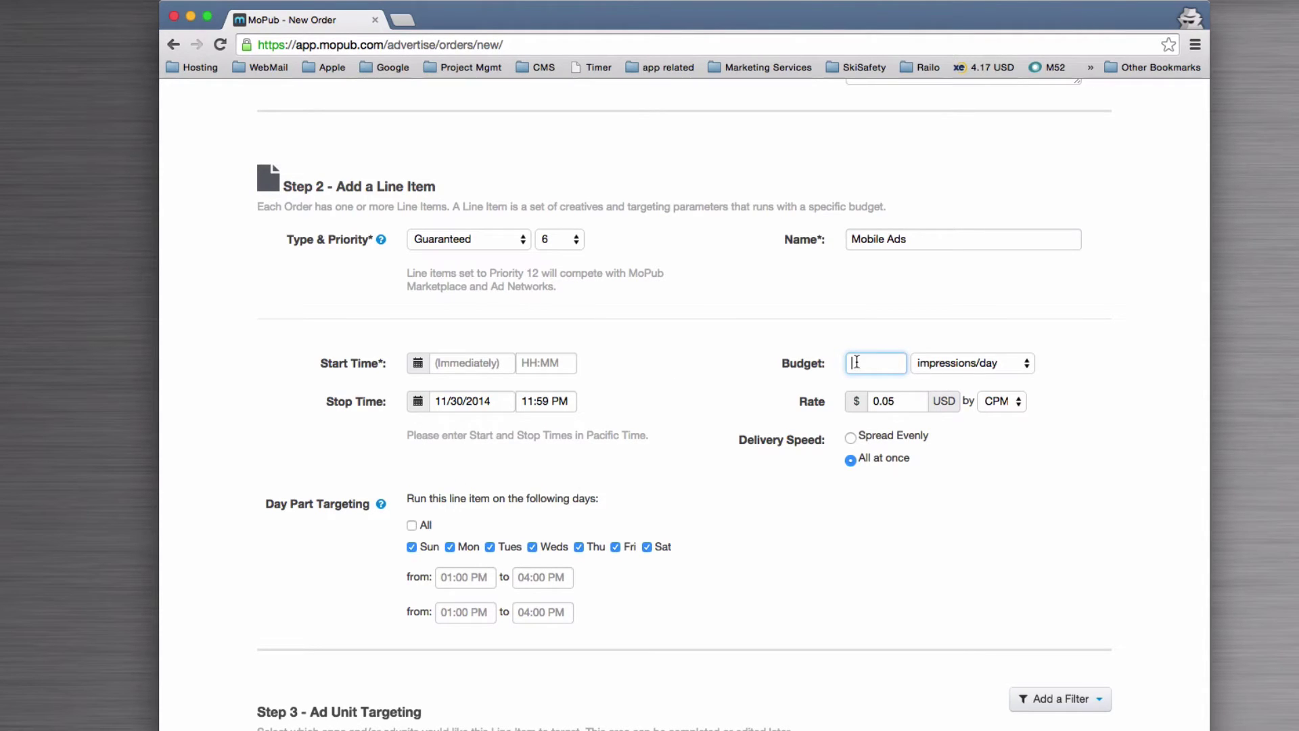
Enter a budget of 1000 with total impressions as the unit.
{"action": "left_click", "coordinate": [953, 364]}
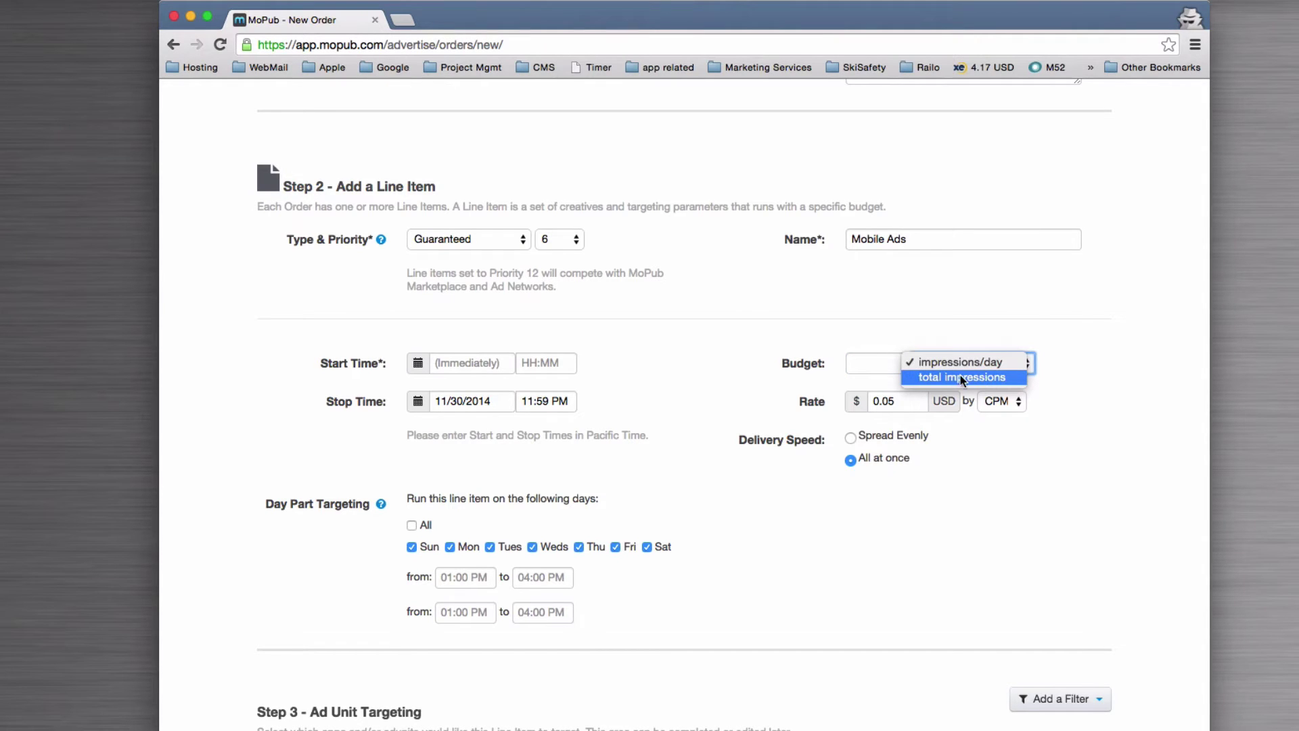
{"action": "left_click", "coordinate": [961, 375]}
{"action": "left_click", "coordinate": [866, 363]}
{"action": "type", "text": "1000"}
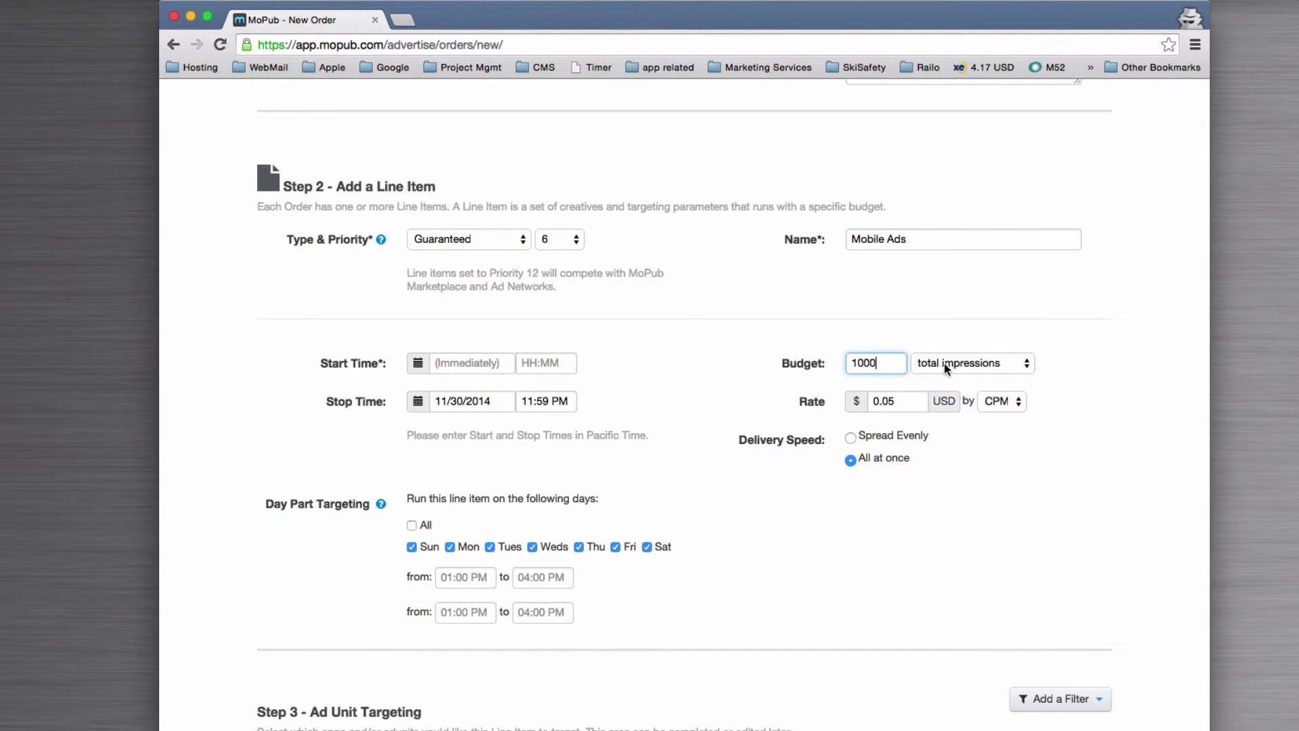
{"action": "left_click", "coordinate": [947, 366]}
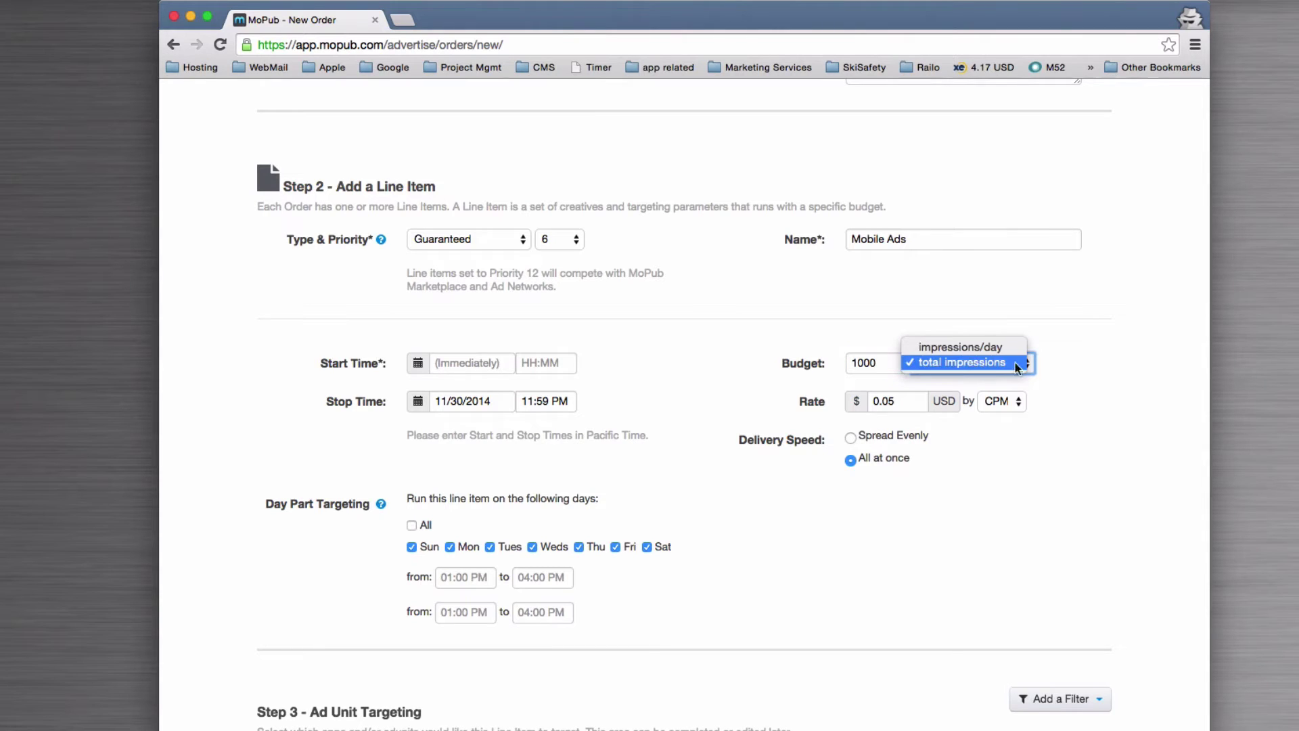
{"action": "left_click", "coordinate": [1078, 362]}
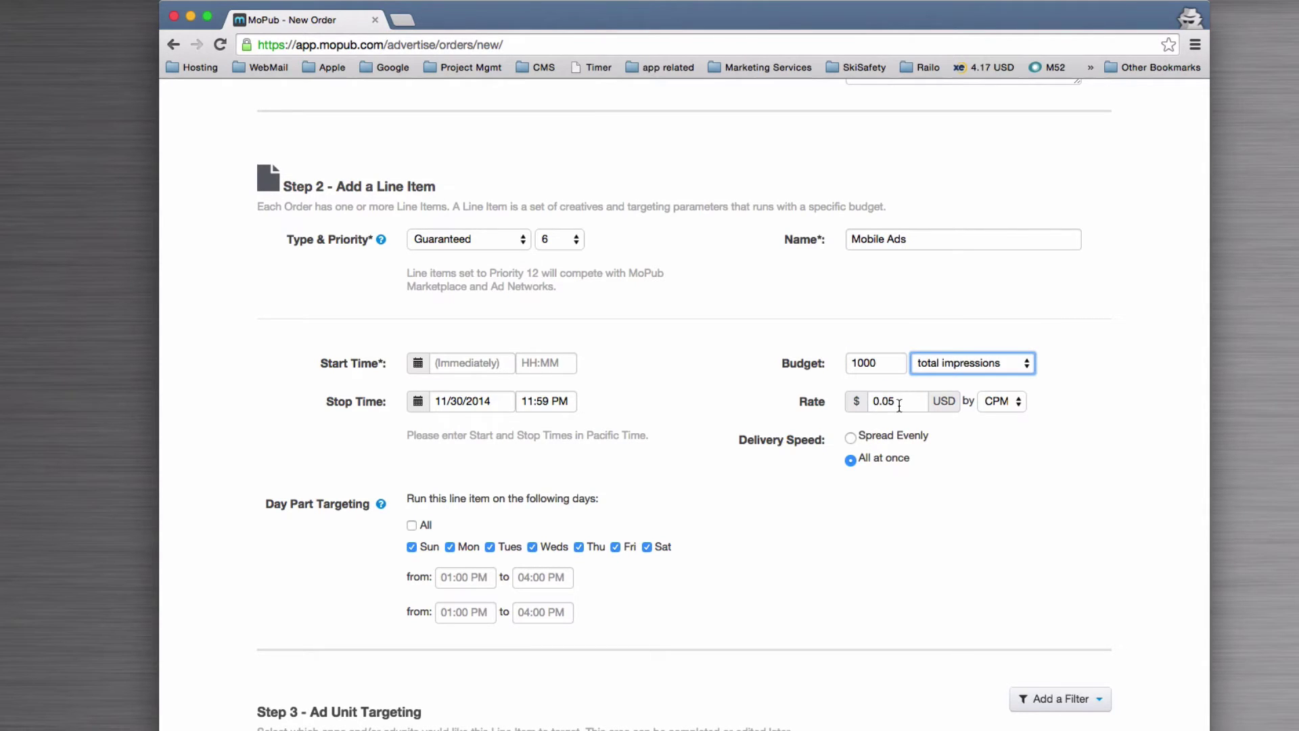
Review the $0.05 rate's pricing options and set delivery speed to Spread Evenly.
{"action": "left_click", "coordinate": [959, 405]}
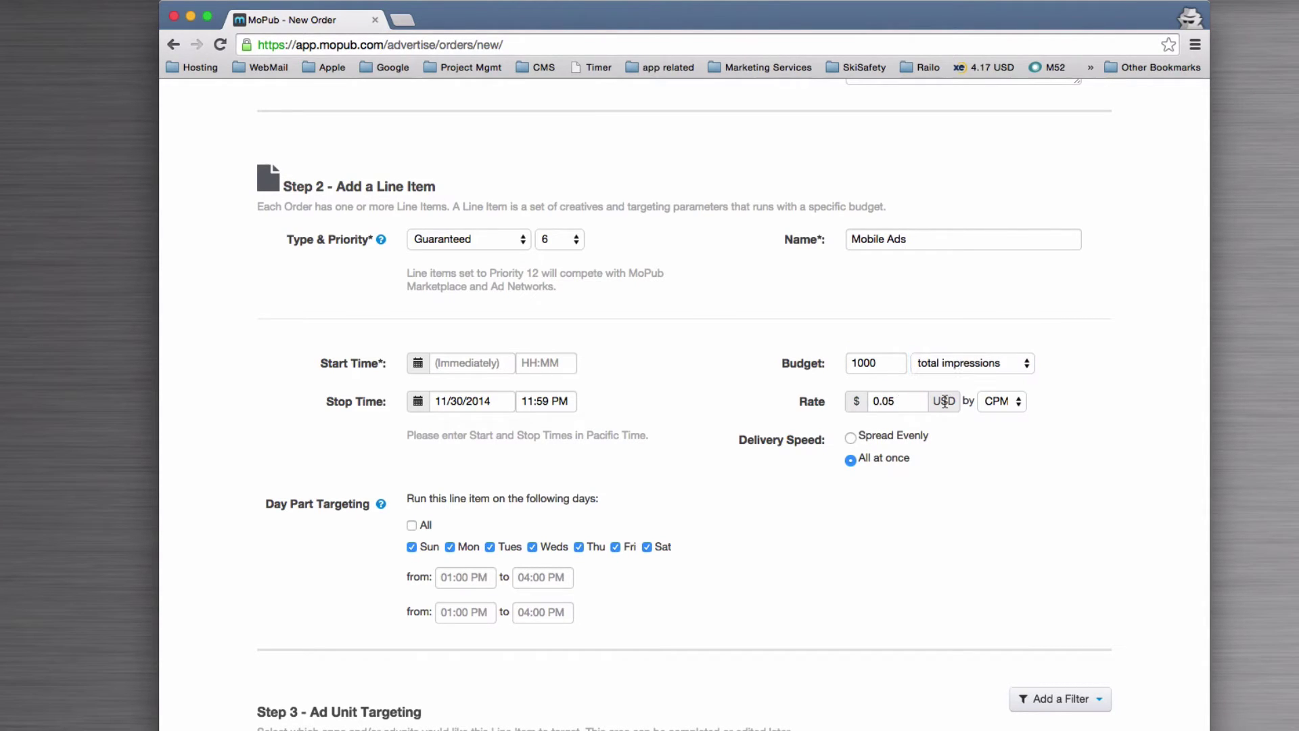
{"action": "left_click_drag", "start_coordinate": [904, 402], "coordinate": [832, 400]}
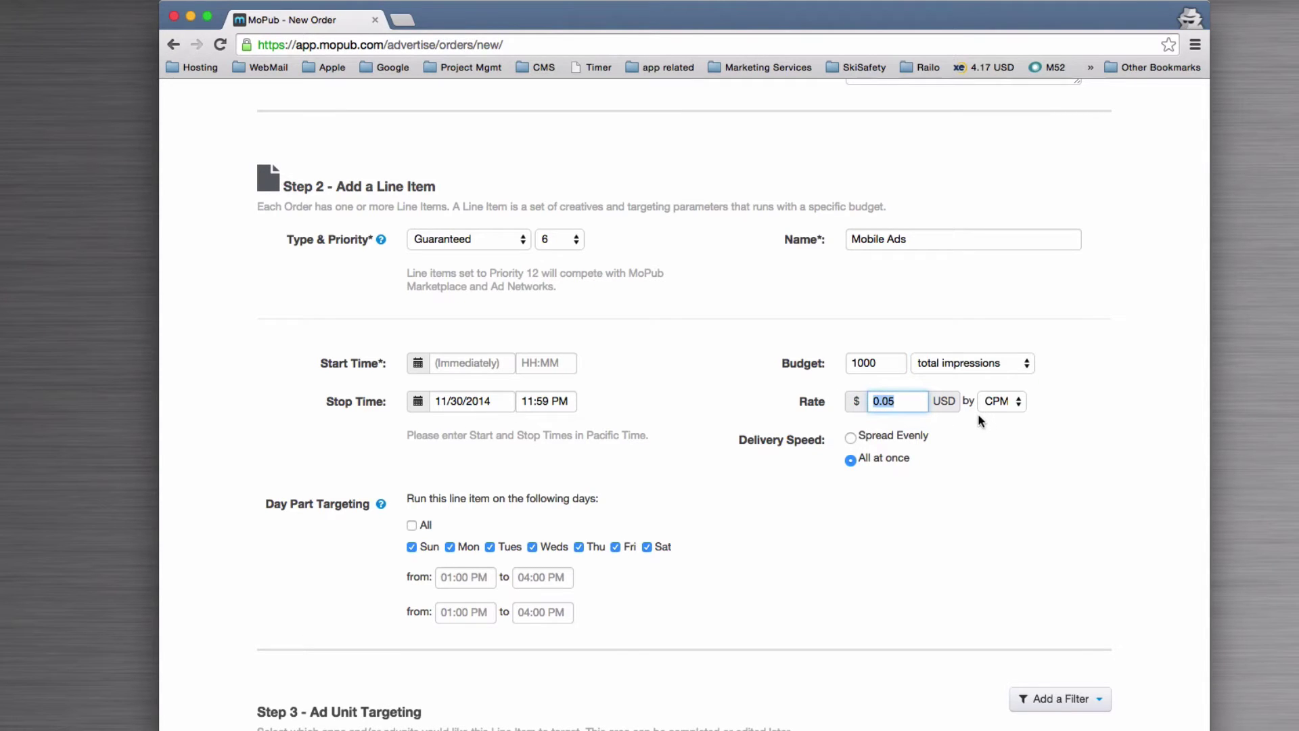
{"action": "left_click", "coordinate": [1005, 404]}
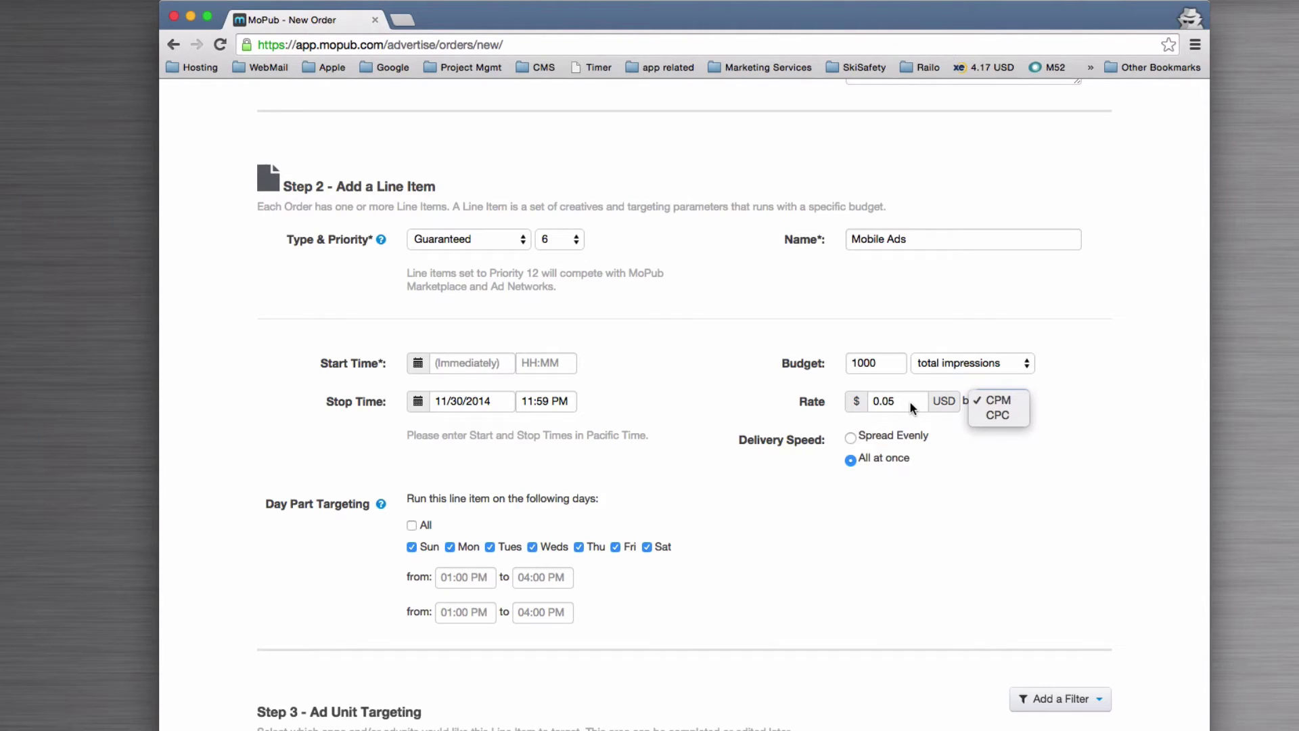
{"action": "left_click", "coordinate": [880, 433]}
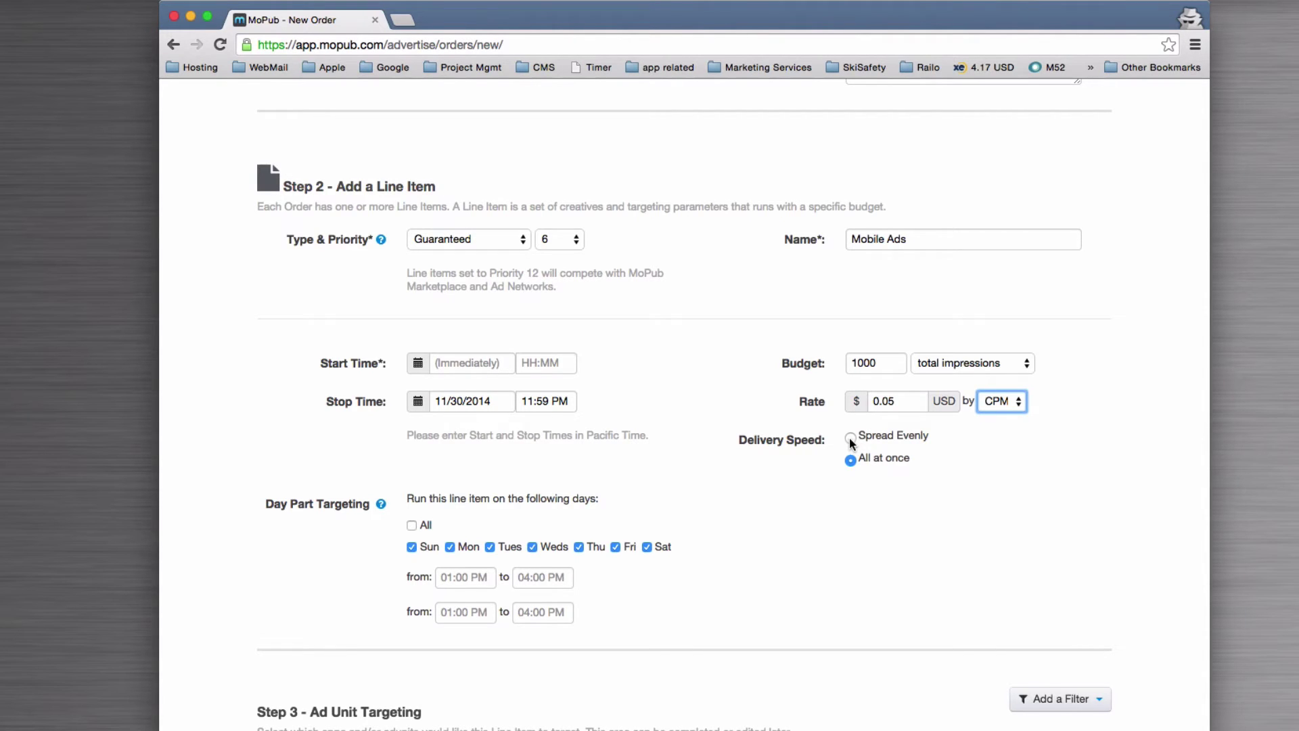
{"action": "left_click", "coordinate": [851, 439]}
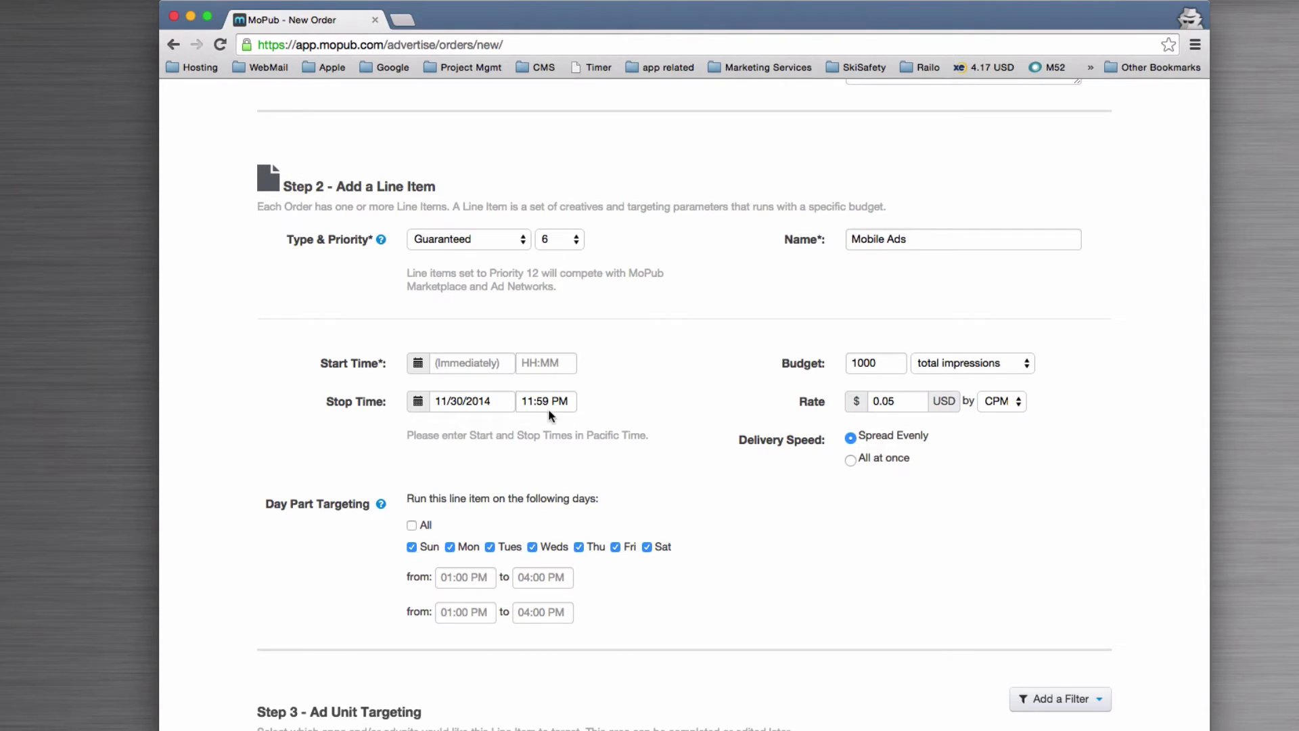
Switch the rate from CPM to CPC and confirm the 11/30/2014 stop date.
{"action": "left_click", "coordinate": [826, 365]}
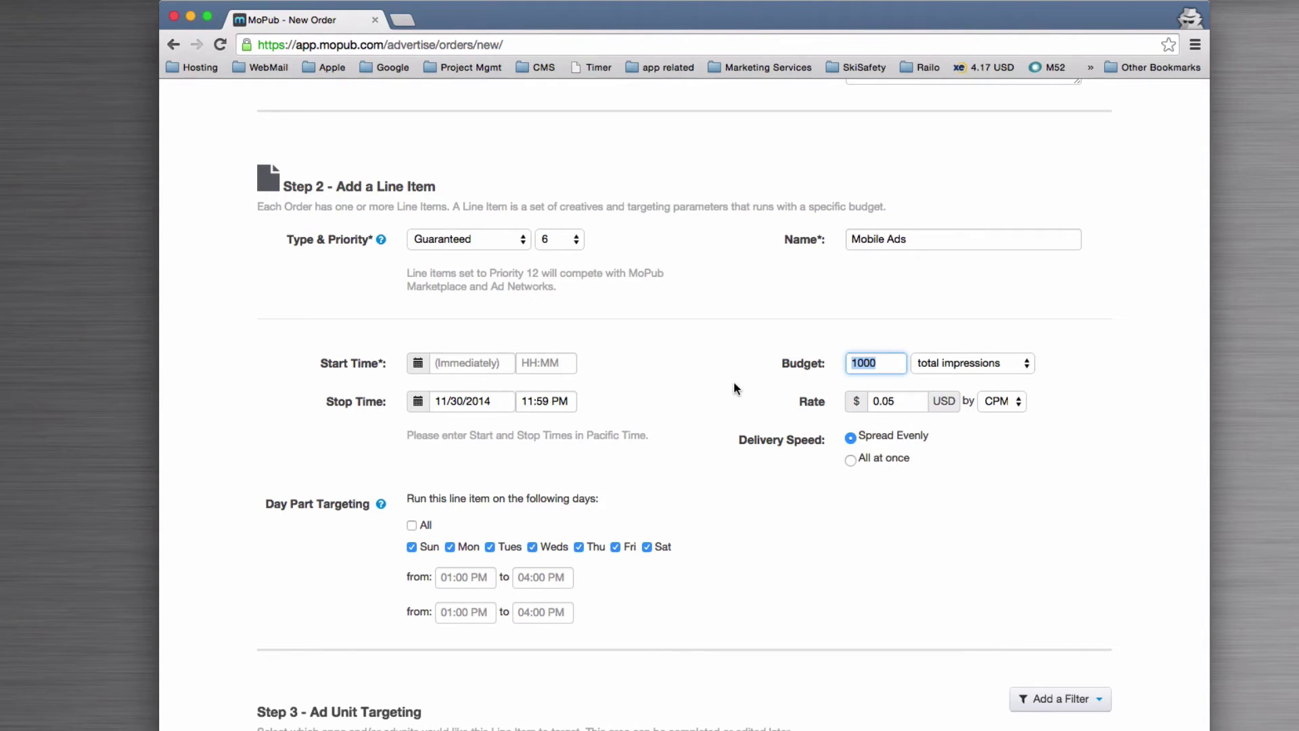
{"action": "left_click", "coordinate": [999, 401]}
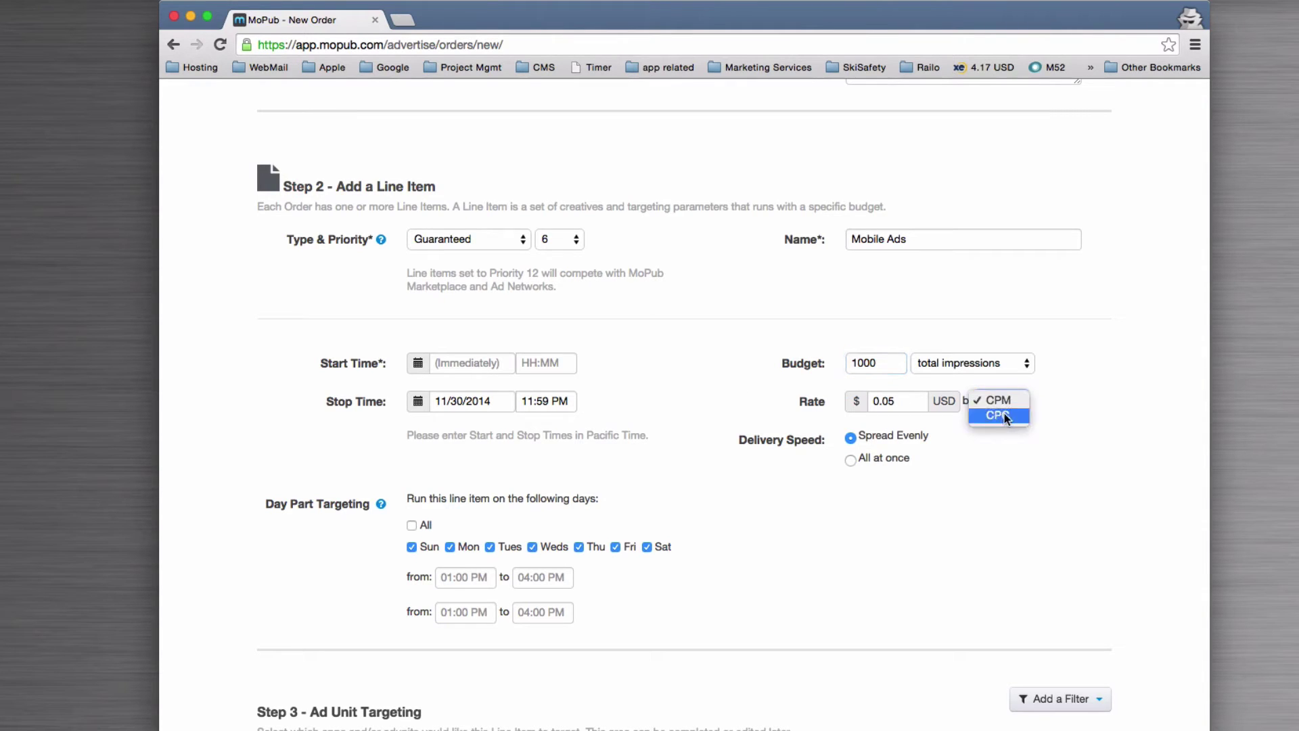
{"action": "left_click", "coordinate": [1009, 414]}
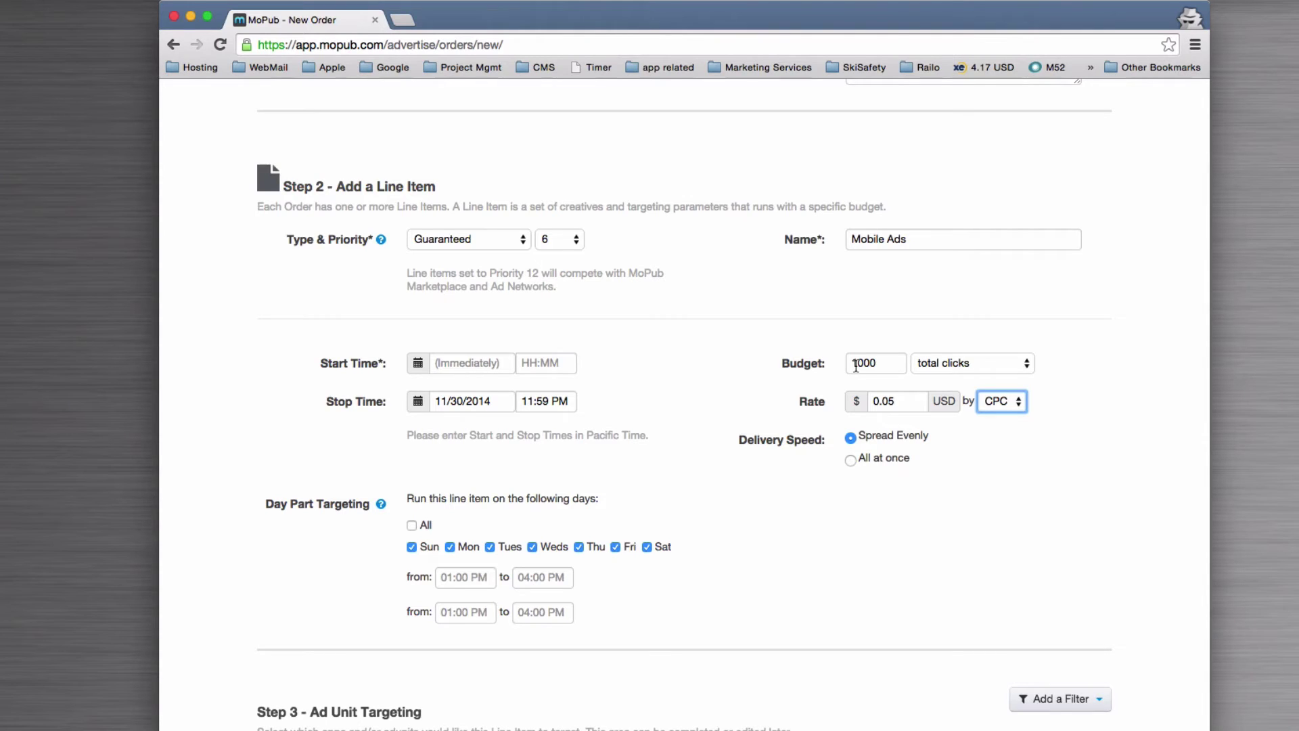
{"action": "left_click", "coordinate": [446, 401]}
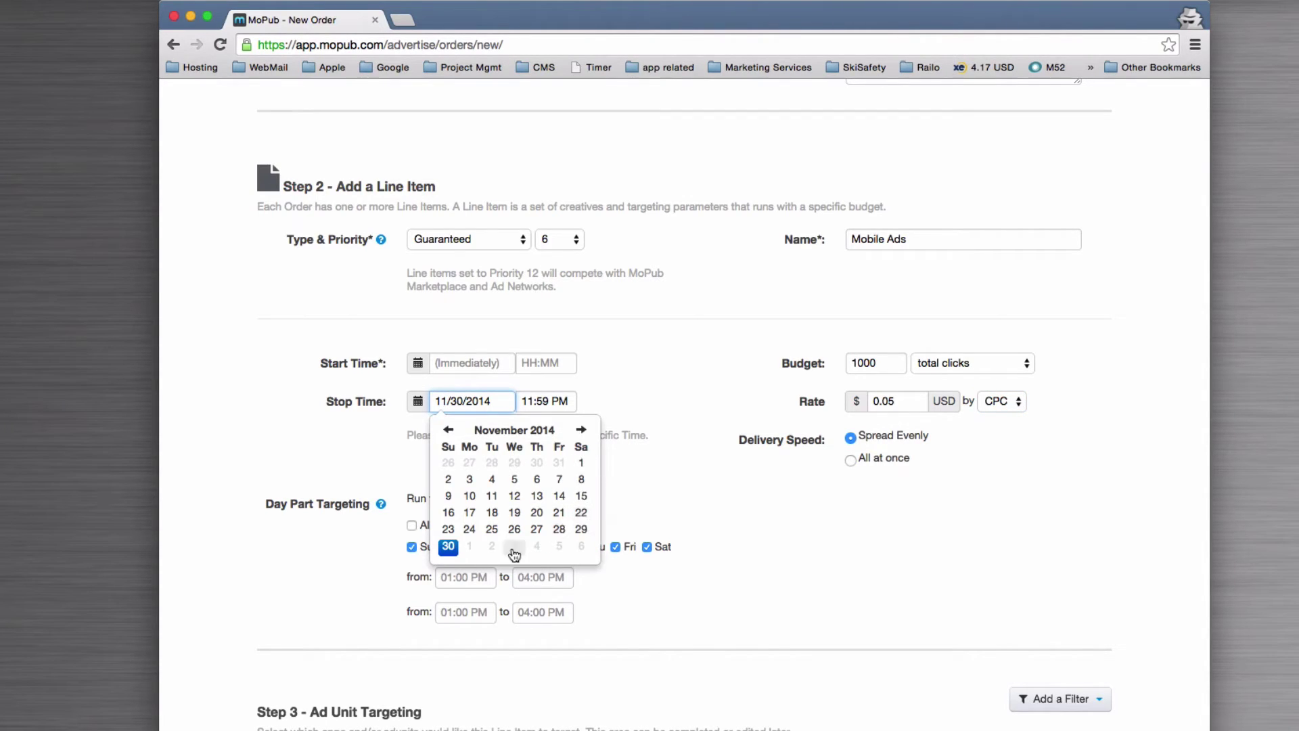
{"action": "left_click", "coordinate": [1042, 488]}
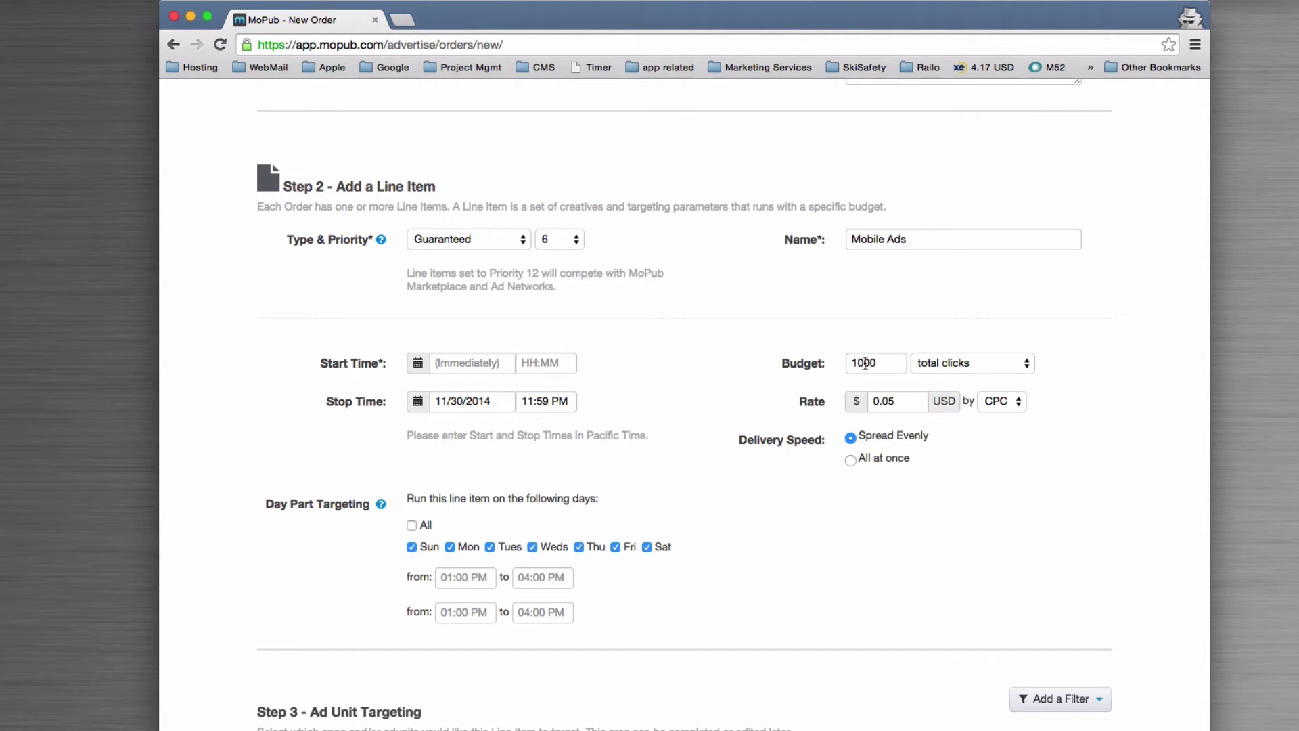
{"action": "scroll", "coordinate": [1005, 481], "scroll_direction": "down", "scroll_amount": 3}
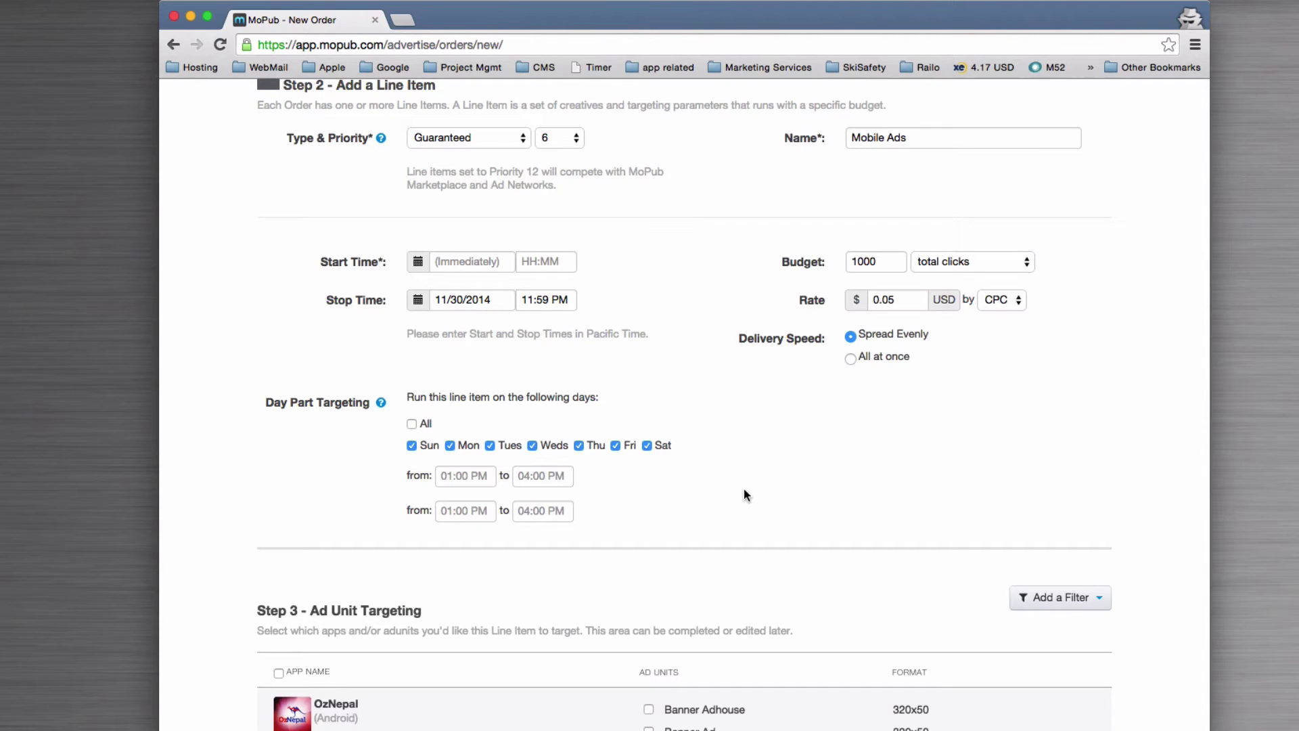
Tick the OzNepal iOS app's 320x50 Banner Ad unit for targeting.
{"action": "scroll", "coordinate": [745, 495], "scroll_direction": "down", "scroll_amount": 5}
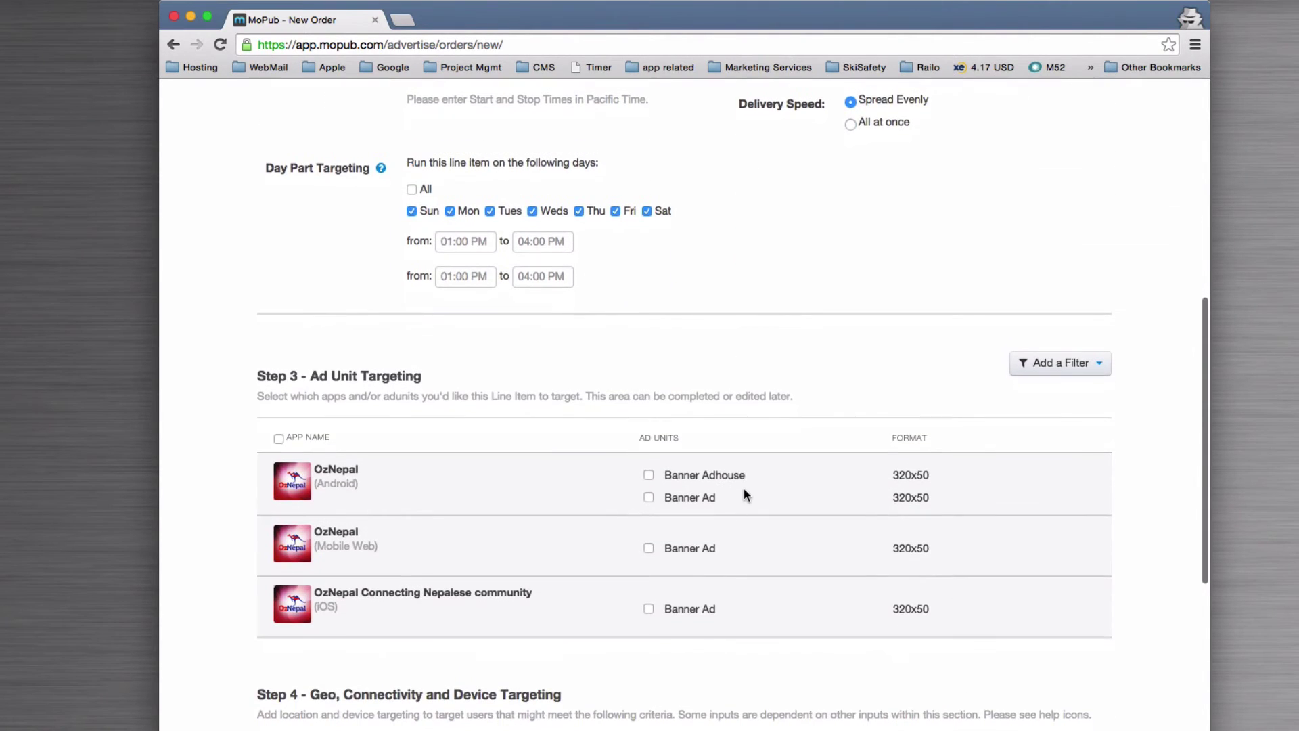
{"action": "scroll", "coordinate": [744, 488], "scroll_direction": "down", "scroll_amount": 2}
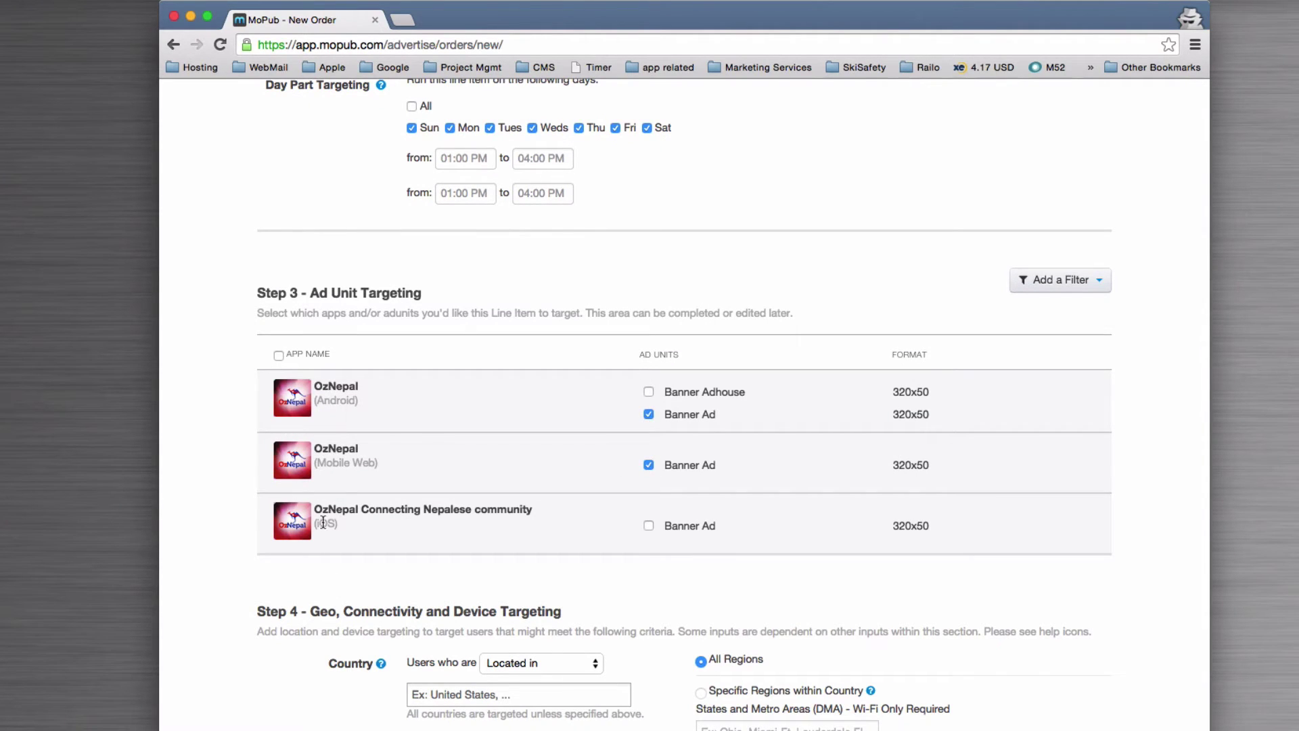
{"action": "left_click", "coordinate": [649, 525]}
{"action": "left_click_drag", "start_coordinate": [894, 528], "coordinate": [932, 527]}
Scroll down to Step 4's geo, connectivity and device targeting options.
{"action": "scroll", "coordinate": [938, 529], "scroll_direction": "down", "scroll_amount": 6}
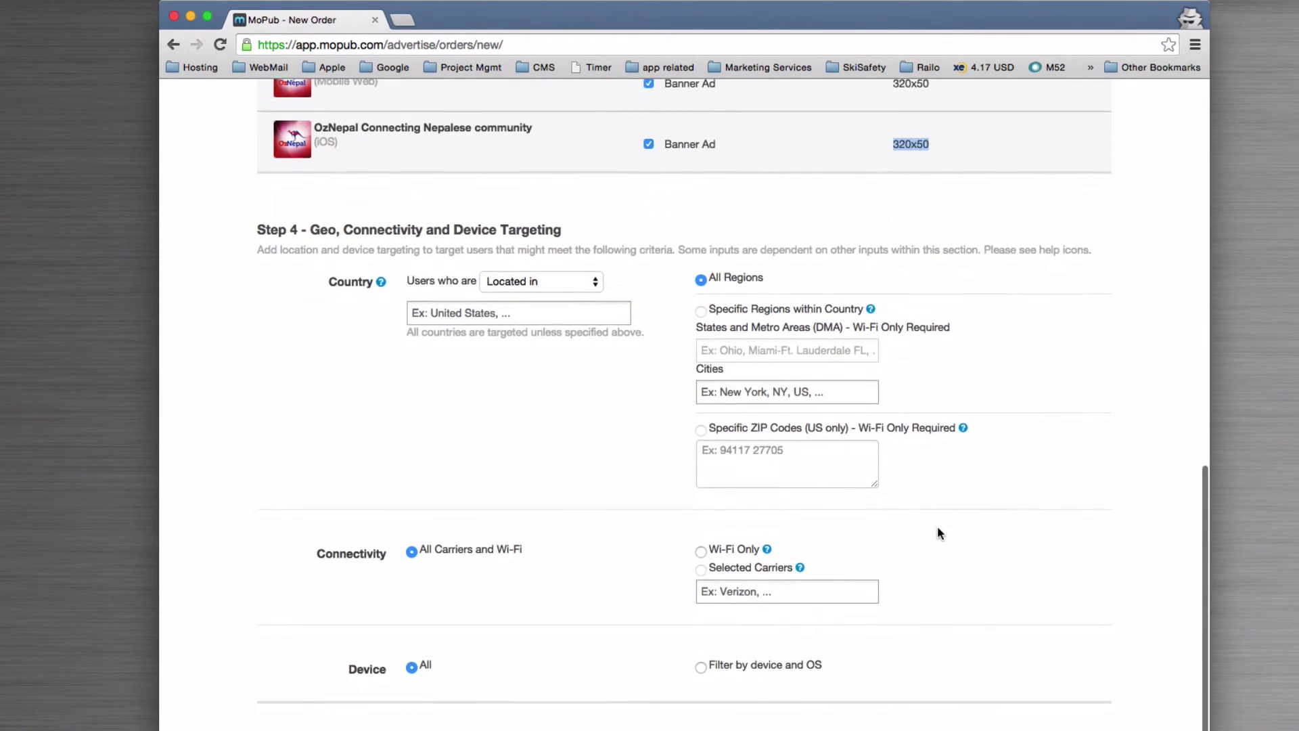
{"action": "scroll", "coordinate": [939, 533], "scroll_direction": "down", "scroll_amount": 1}
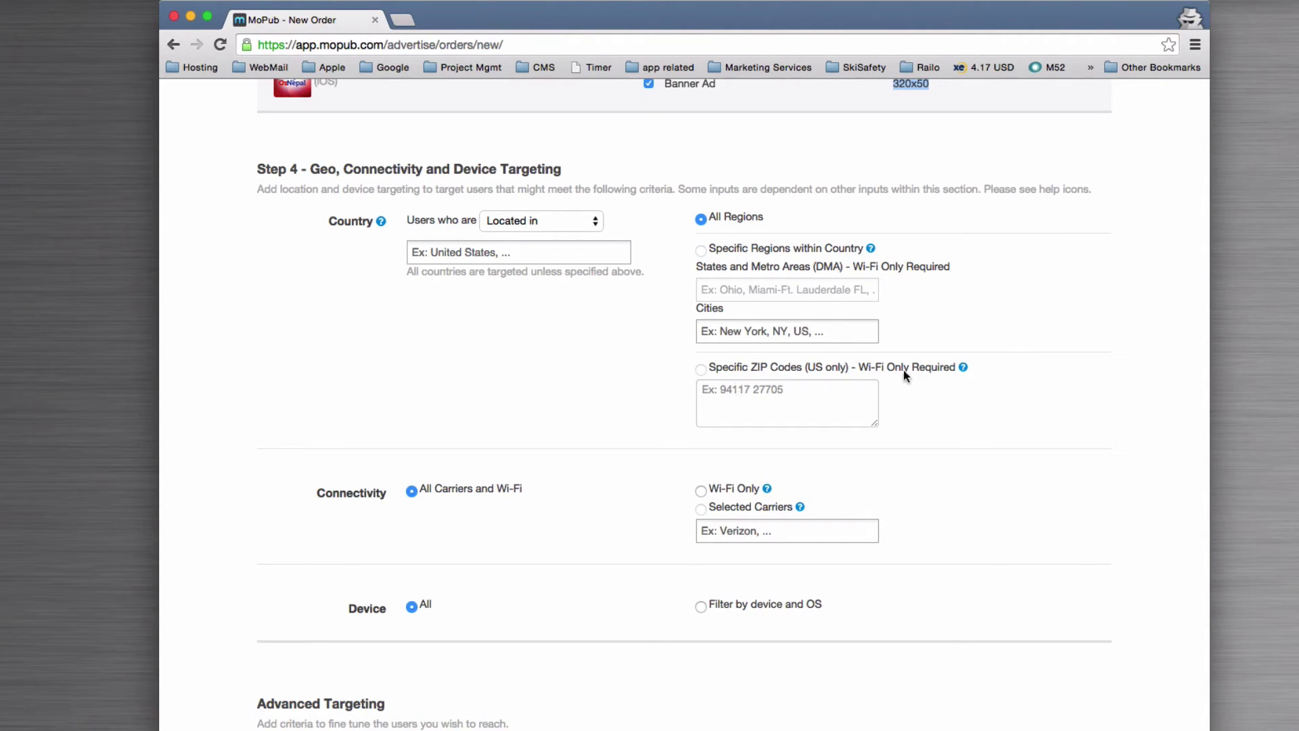
{"action": "scroll", "coordinate": [948, 418], "scroll_direction": "down", "scroll_amount": 1}
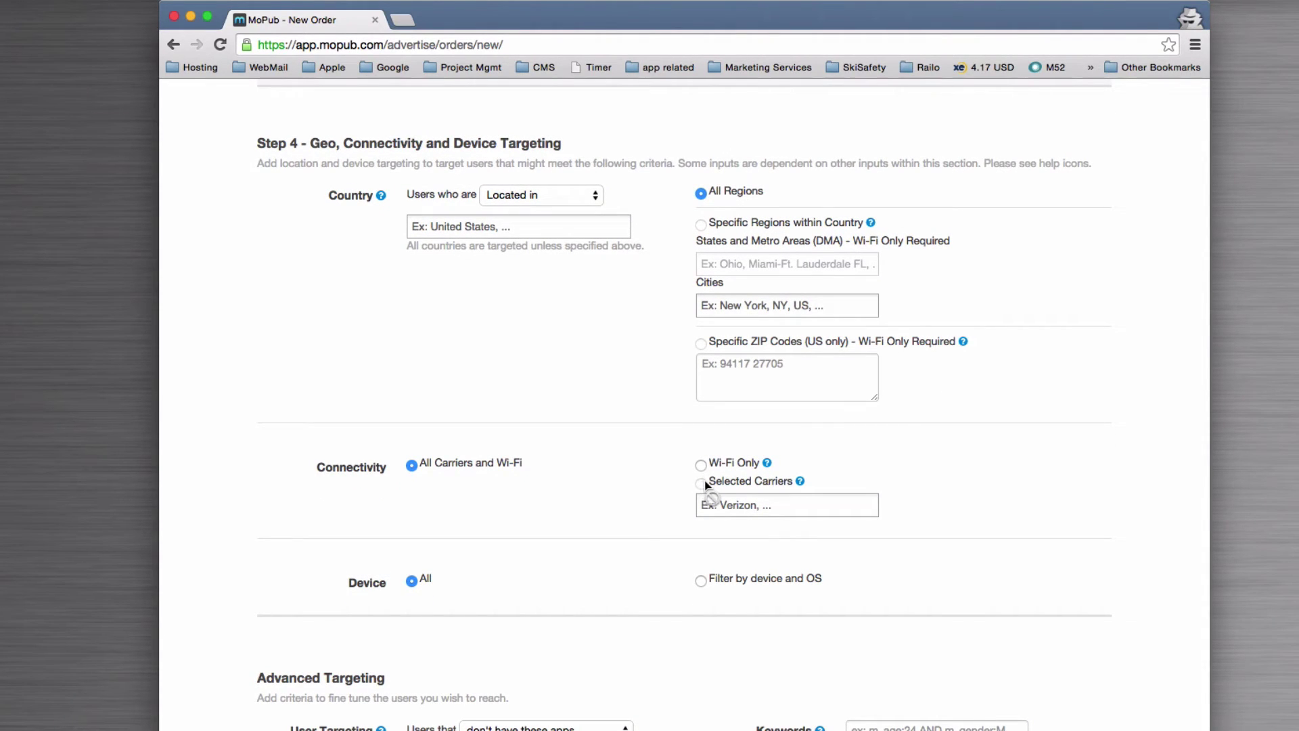
Read the Selected Carriers help (US, Canada and UK only) and close it.
{"action": "left_click", "coordinate": [800, 482]}
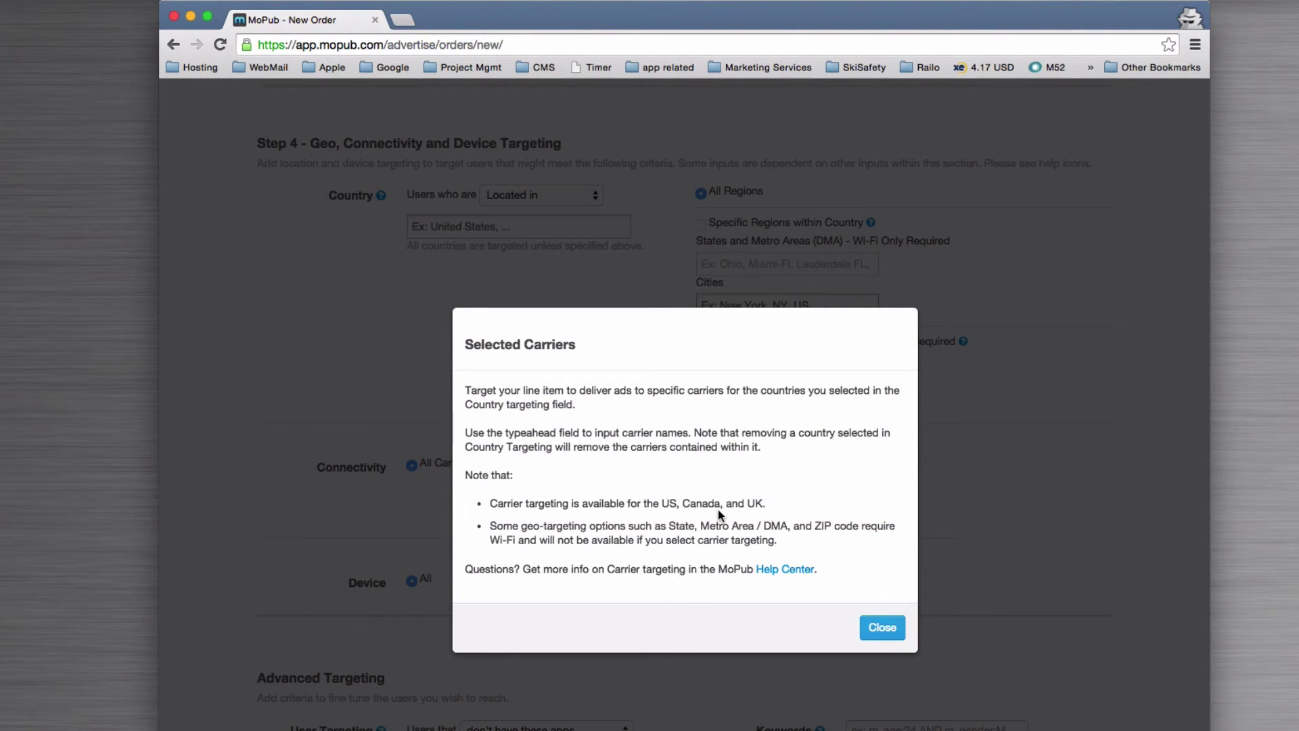
{"action": "left_click", "coordinate": [878, 627]}
{"action": "scroll", "coordinate": [934, 481], "scroll_direction": "down", "scroll_amount": 2}
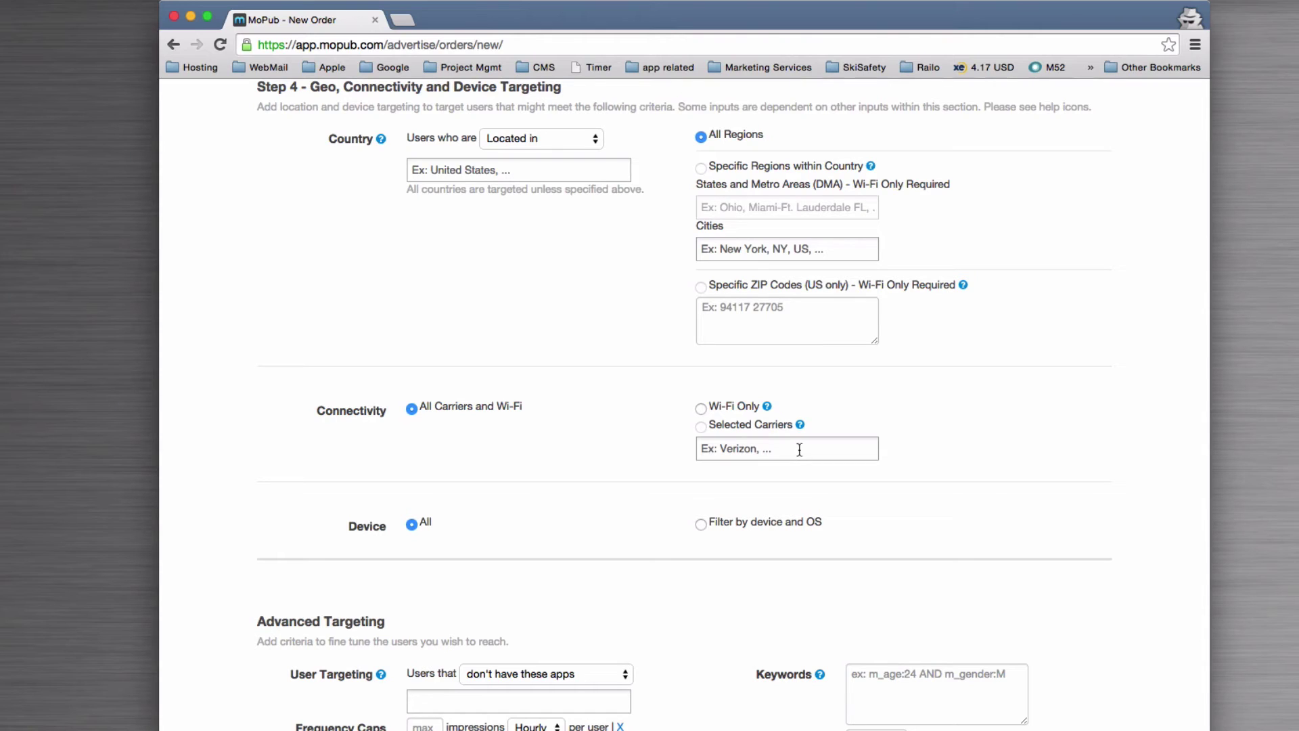
{"action": "left_click", "coordinate": [700, 525]}
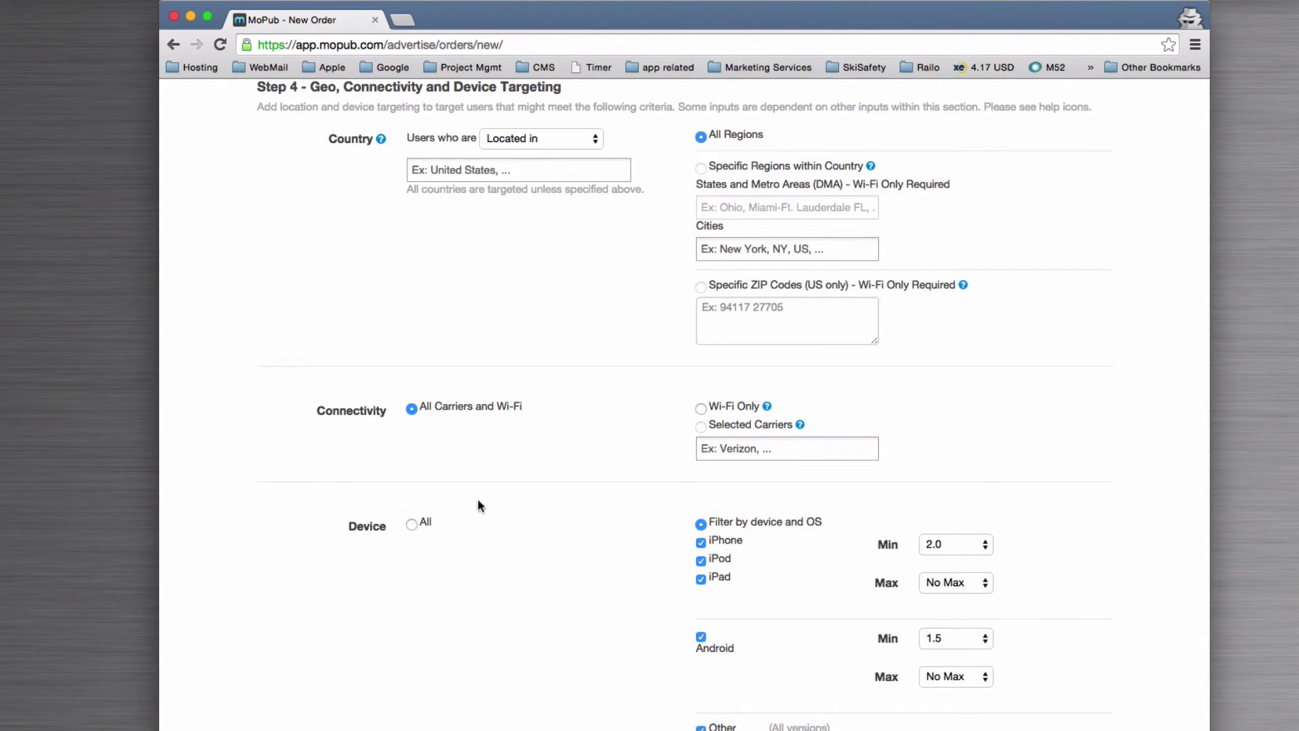
{"action": "scroll", "coordinate": [508, 484], "scroll_direction": "up", "scroll_amount": 5}
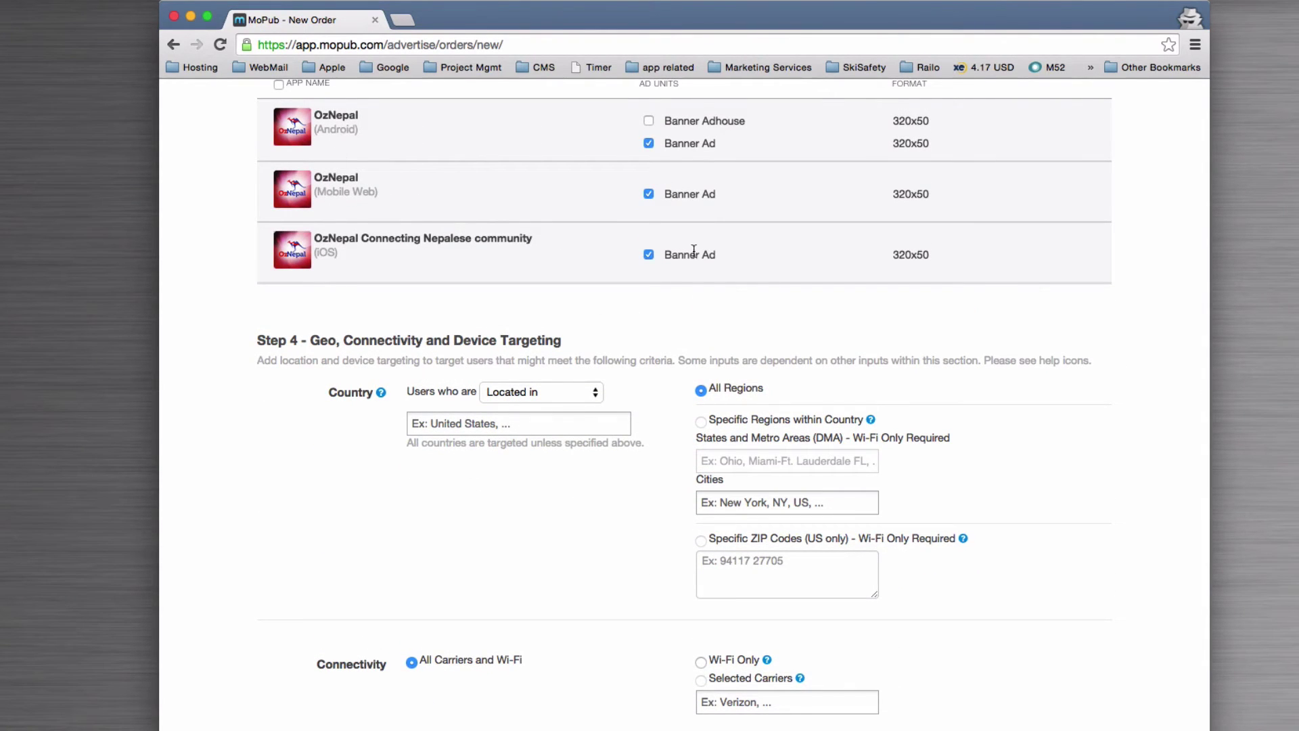
{"action": "scroll", "coordinate": [586, 609], "scroll_direction": "down", "scroll_amount": 6}
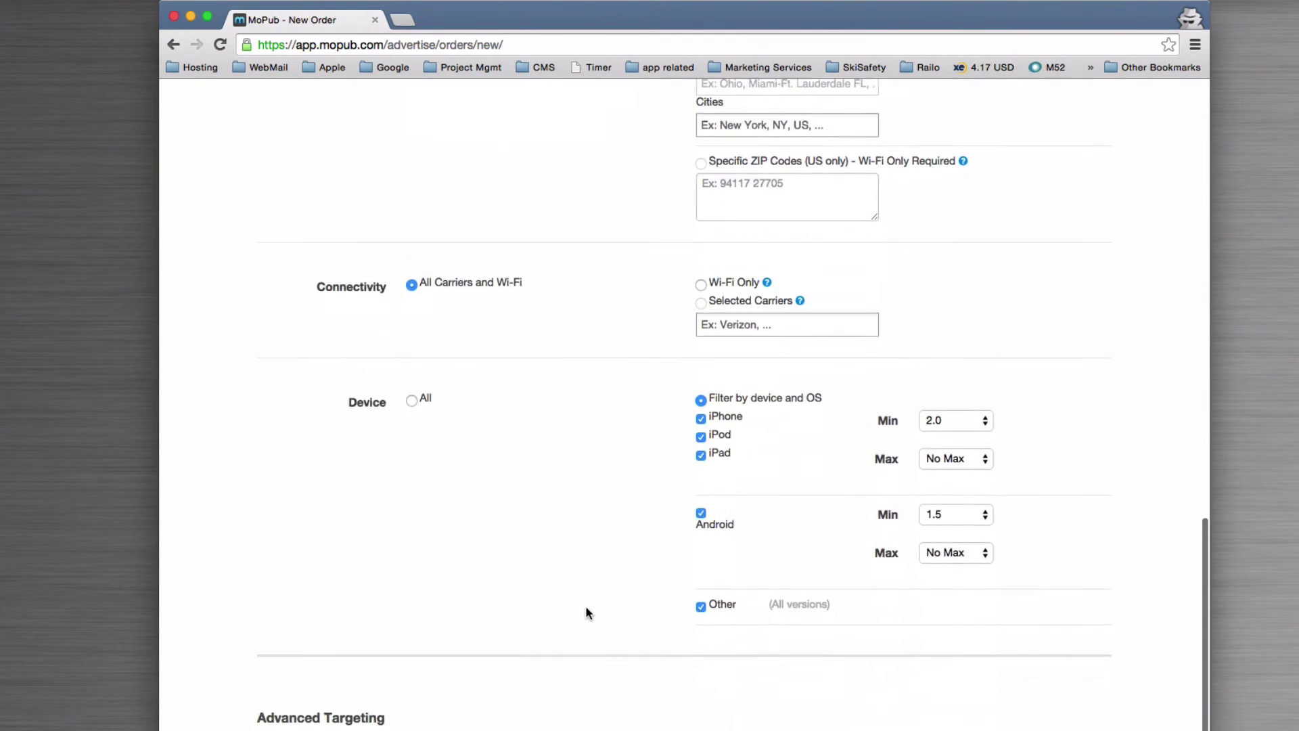
{"action": "left_click", "coordinate": [414, 354]}
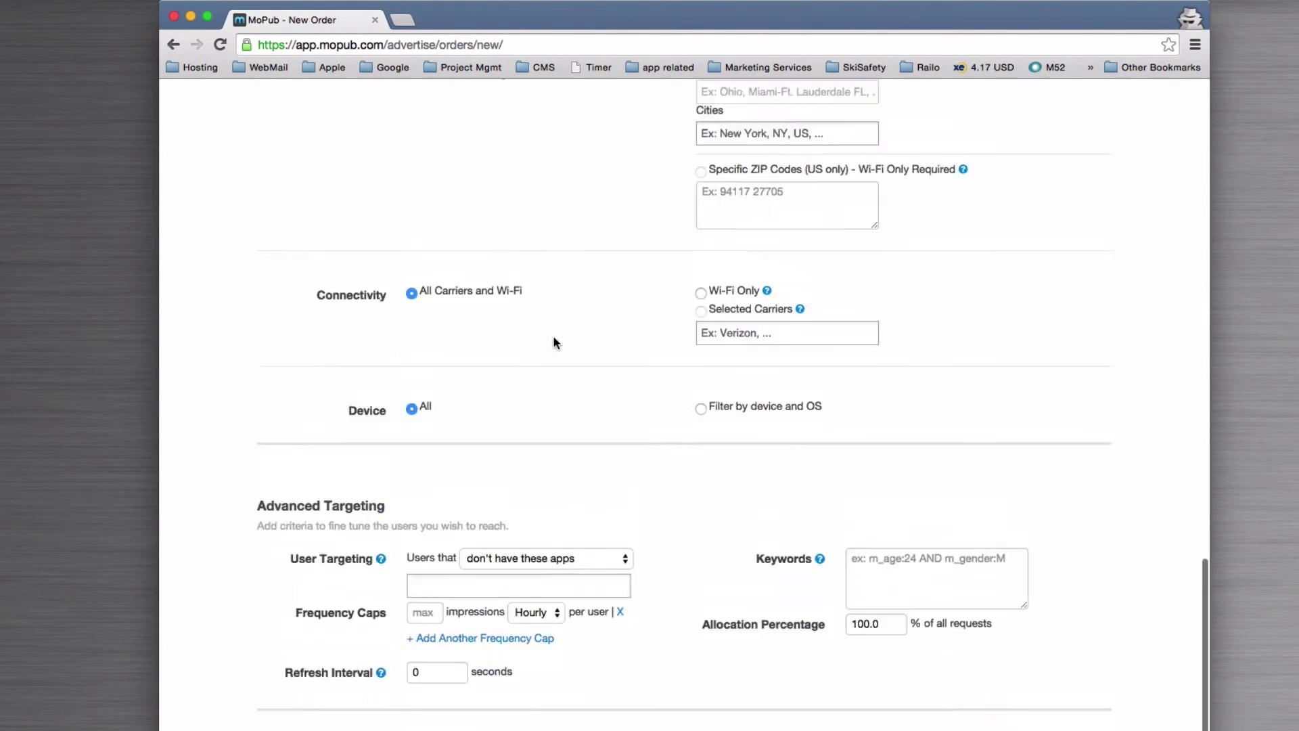
{"action": "scroll", "coordinate": [554, 335], "scroll_direction": "up", "scroll_amount": 4}
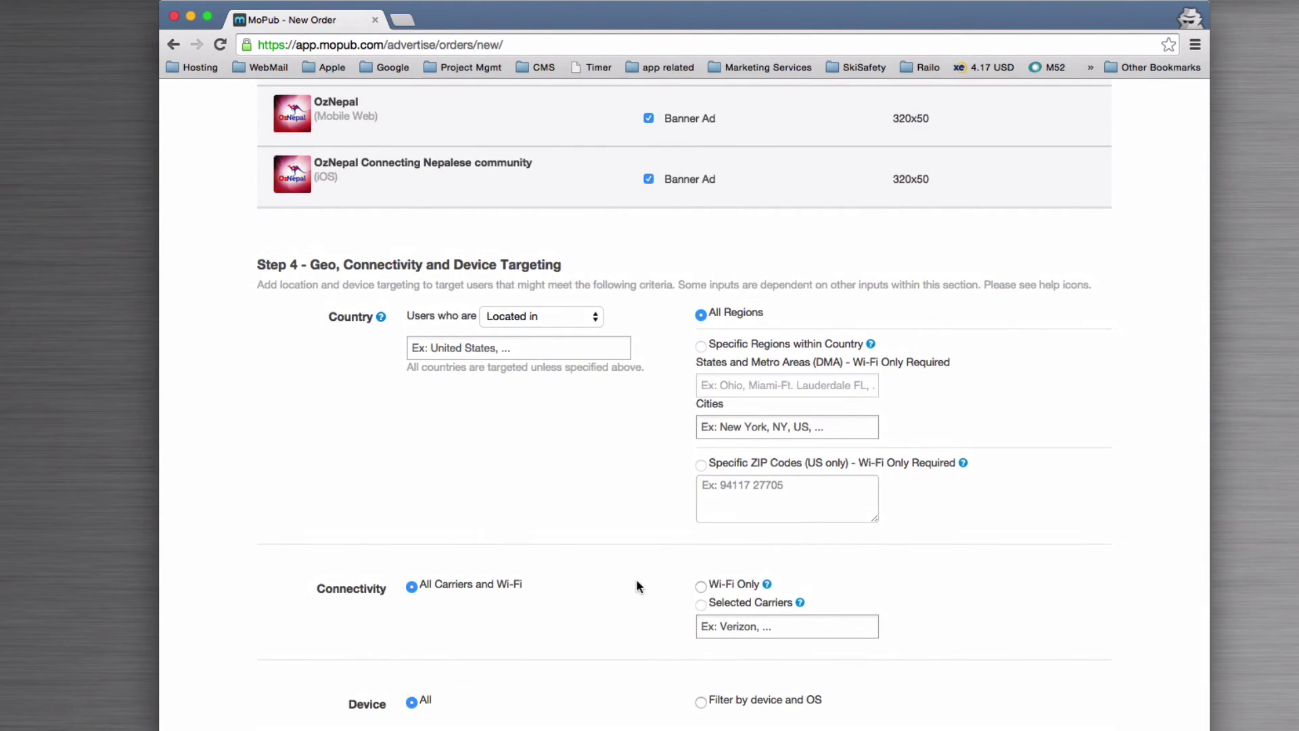
{"action": "scroll", "coordinate": [637, 579], "scroll_direction": "up", "scroll_amount": 7}
{"action": "scroll", "coordinate": [636, 579], "scroll_direction": "up", "scroll_amount": 2}
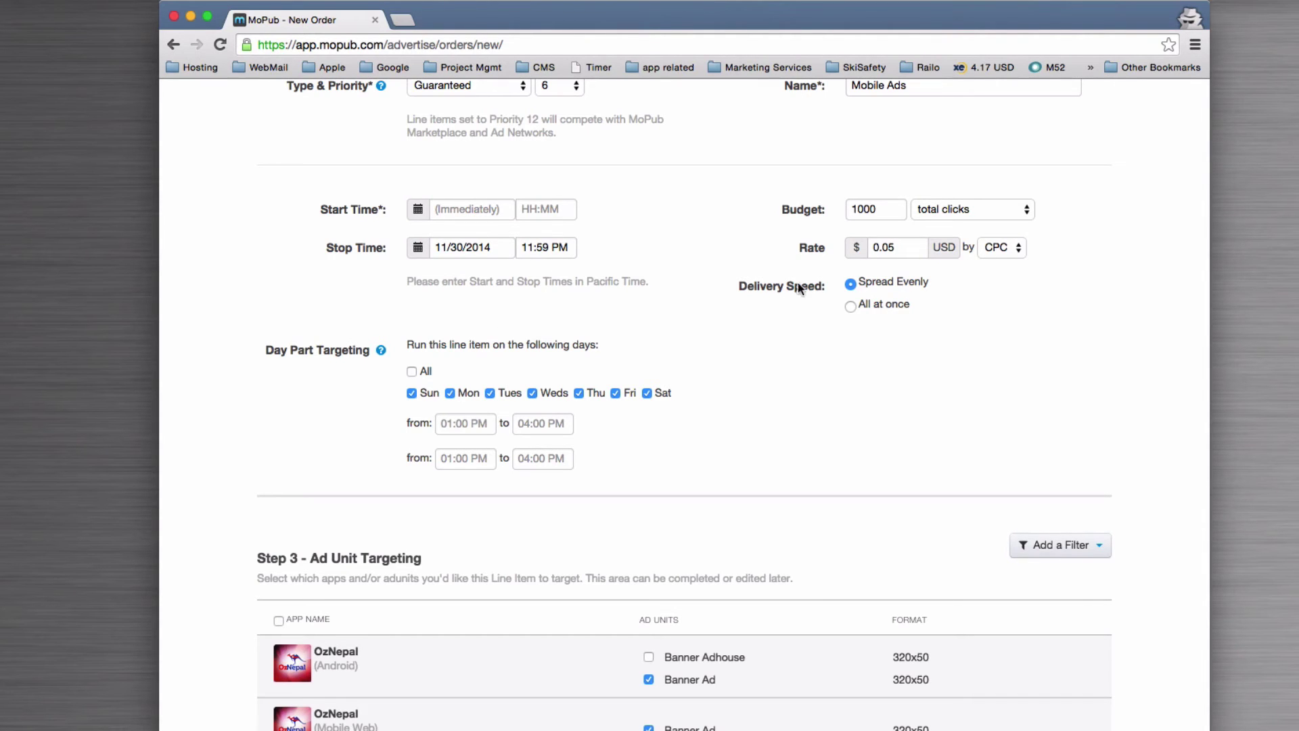
{"action": "scroll", "coordinate": [810, 285], "scroll_direction": "down", "scroll_amount": 5}
{"action": "scroll", "coordinate": [811, 288], "scroll_direction": "down", "scroll_amount": 6}
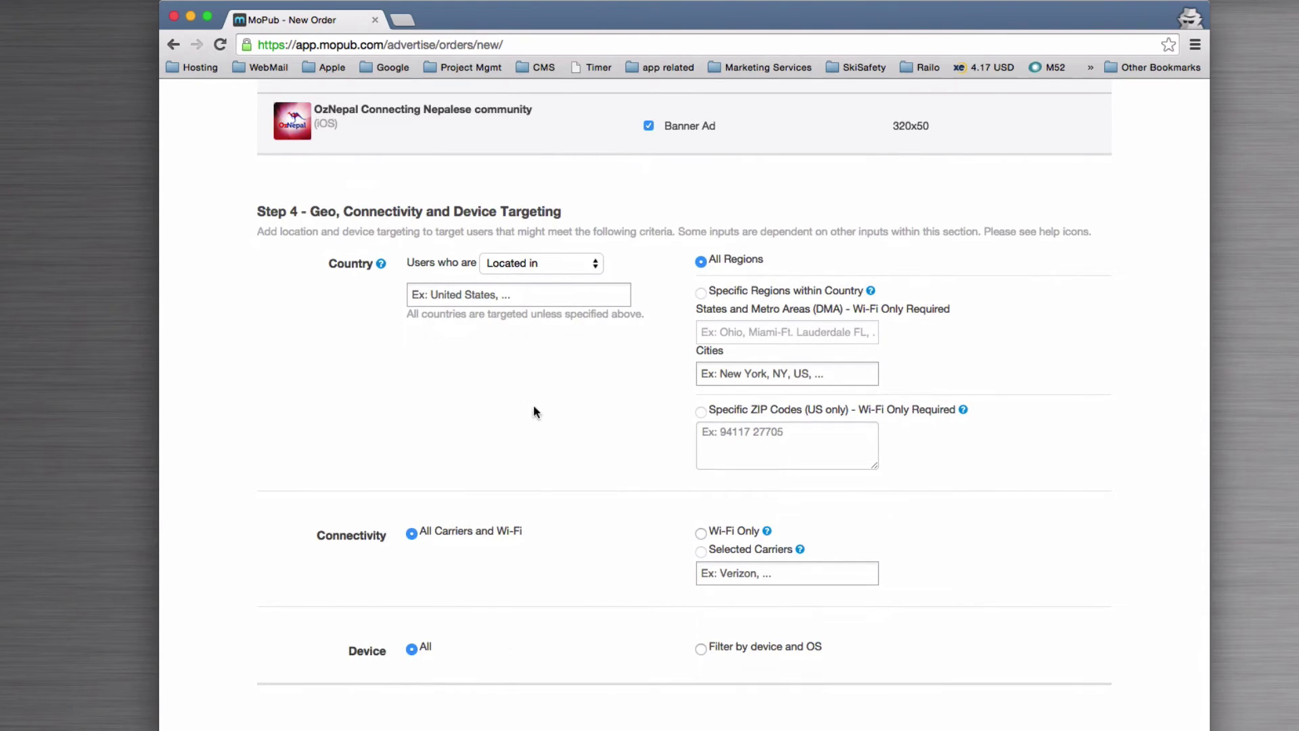
Leave user targeting on users who don't have these apps, selecting no app.
{"action": "scroll", "coordinate": [632, 477], "scroll_direction": "down", "scroll_amount": 3}
{"action": "scroll", "coordinate": [635, 477], "scroll_direction": "down", "scroll_amount": 2}
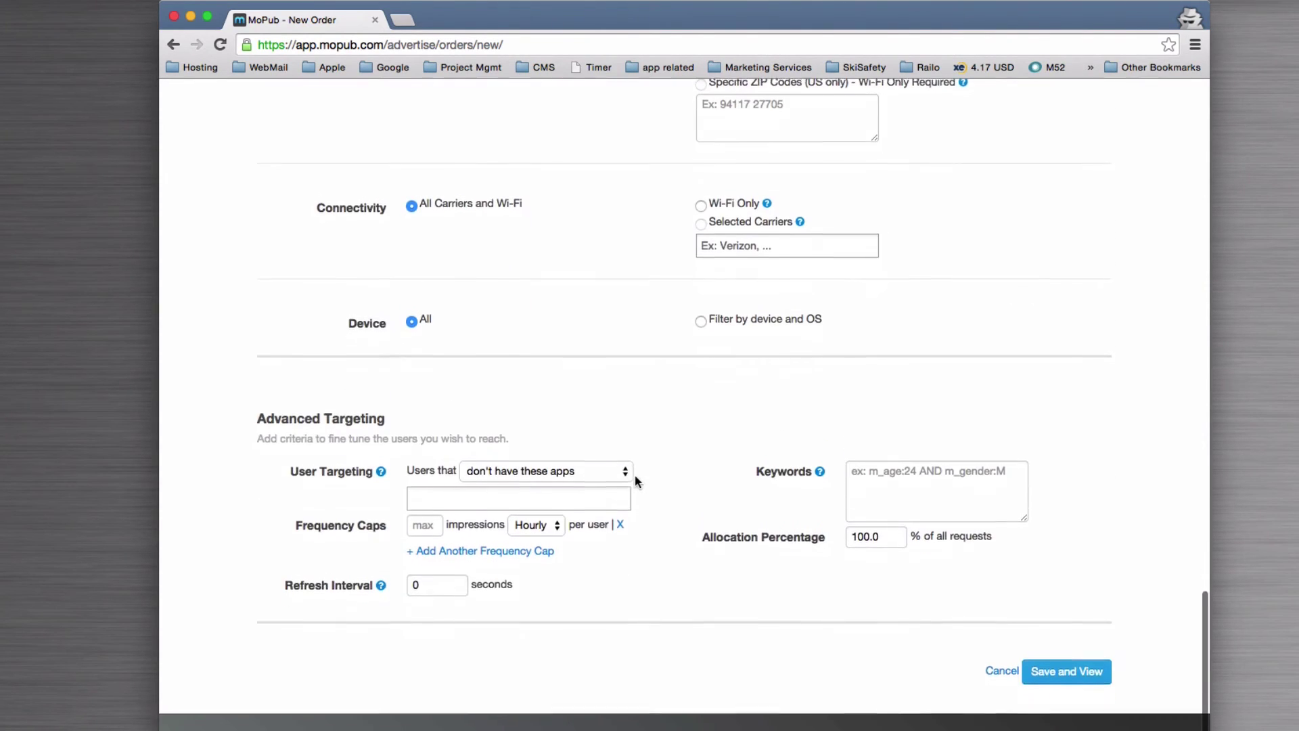
{"action": "left_click", "coordinate": [573, 467]}
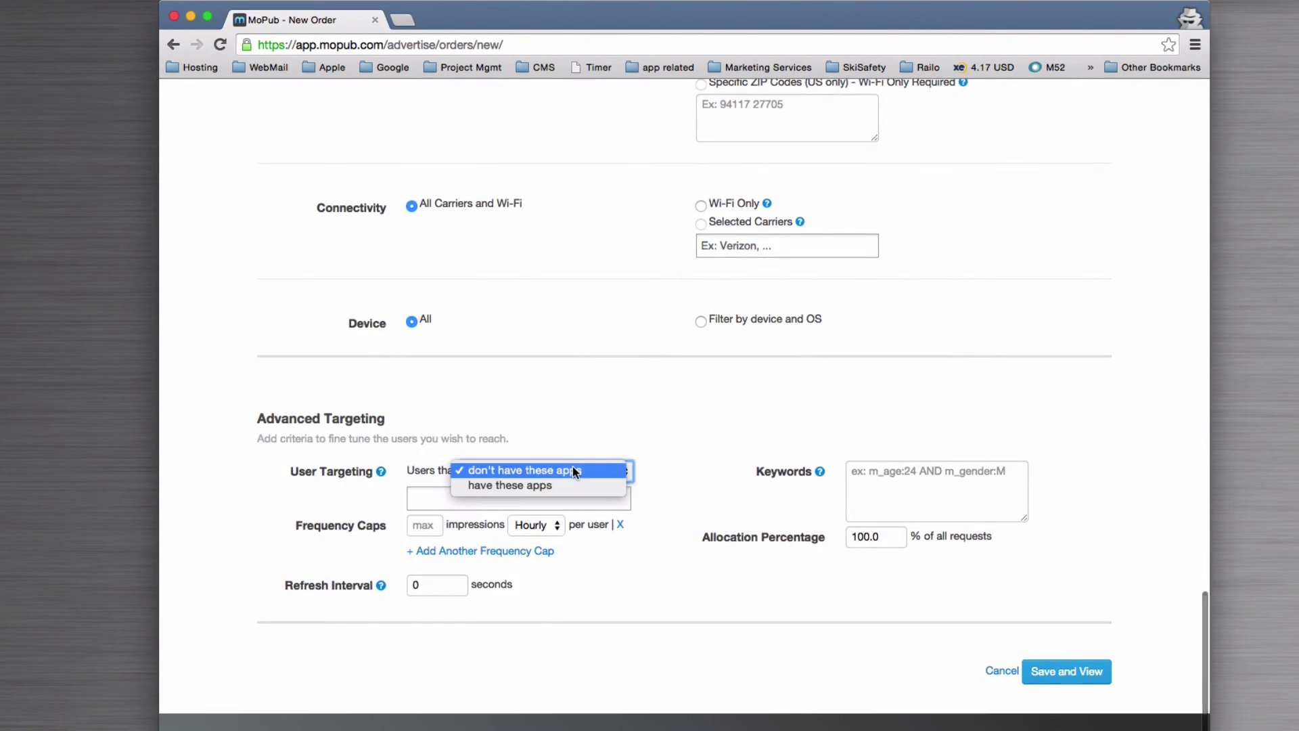
{"action": "left_click", "coordinate": [680, 440]}
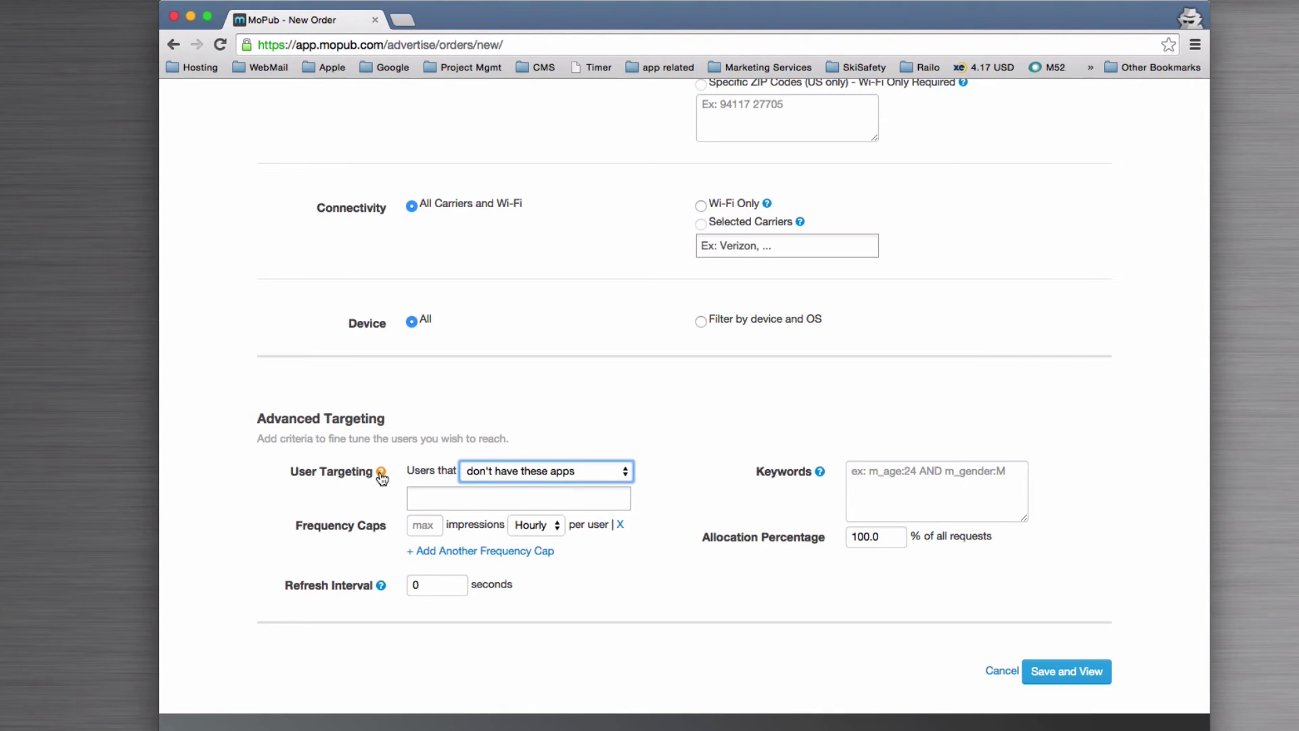
{"action": "left_click", "coordinate": [498, 492]}
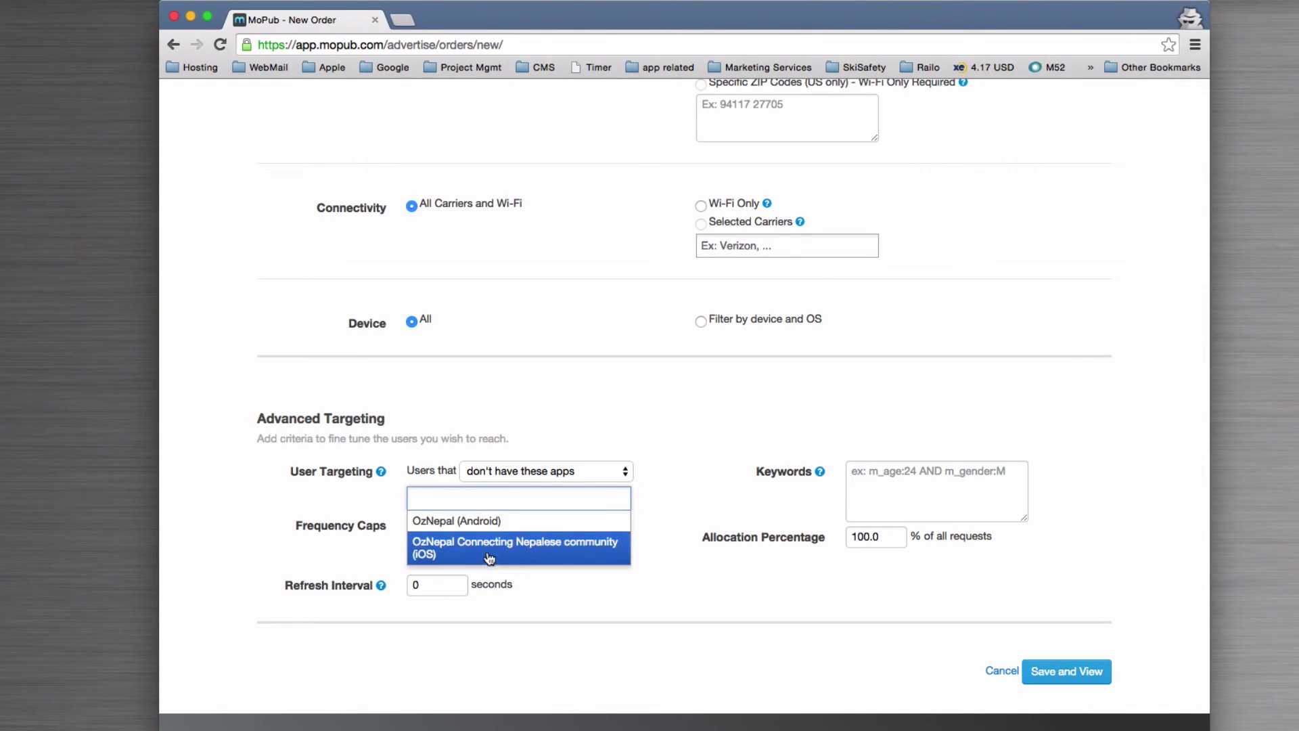
{"action": "left_click", "coordinate": [682, 481]}
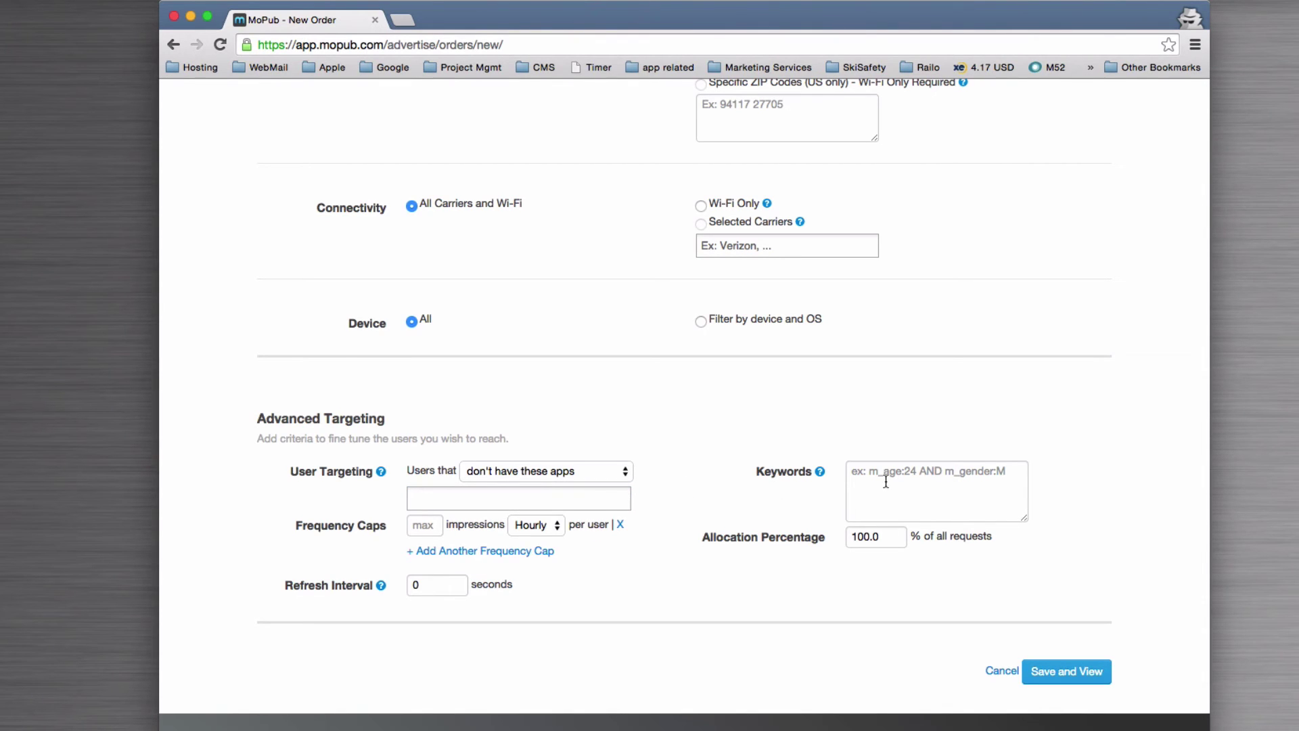
Read the Keywords targeting explanation, then save the order and view its line item.
{"action": "left_click", "coordinate": [819, 473]}
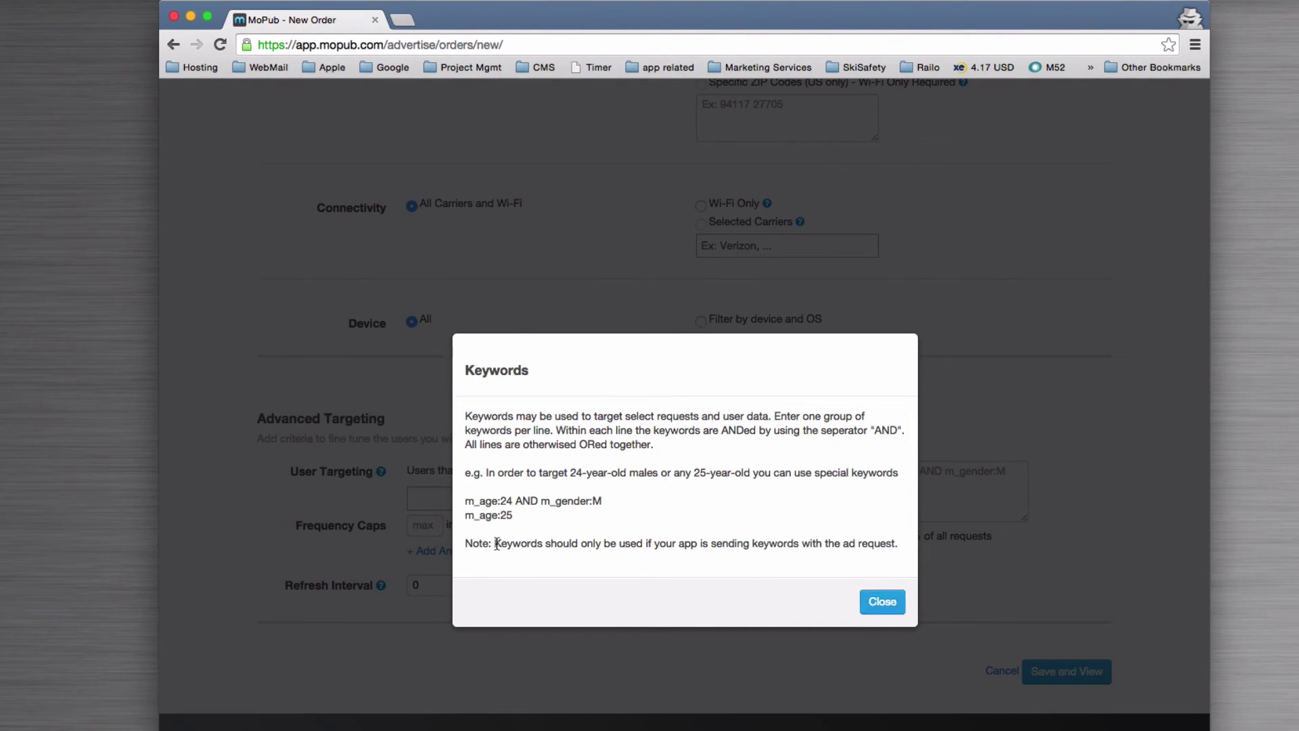
{"action": "left_click_drag", "start_coordinate": [495, 544], "coordinate": [895, 543]}
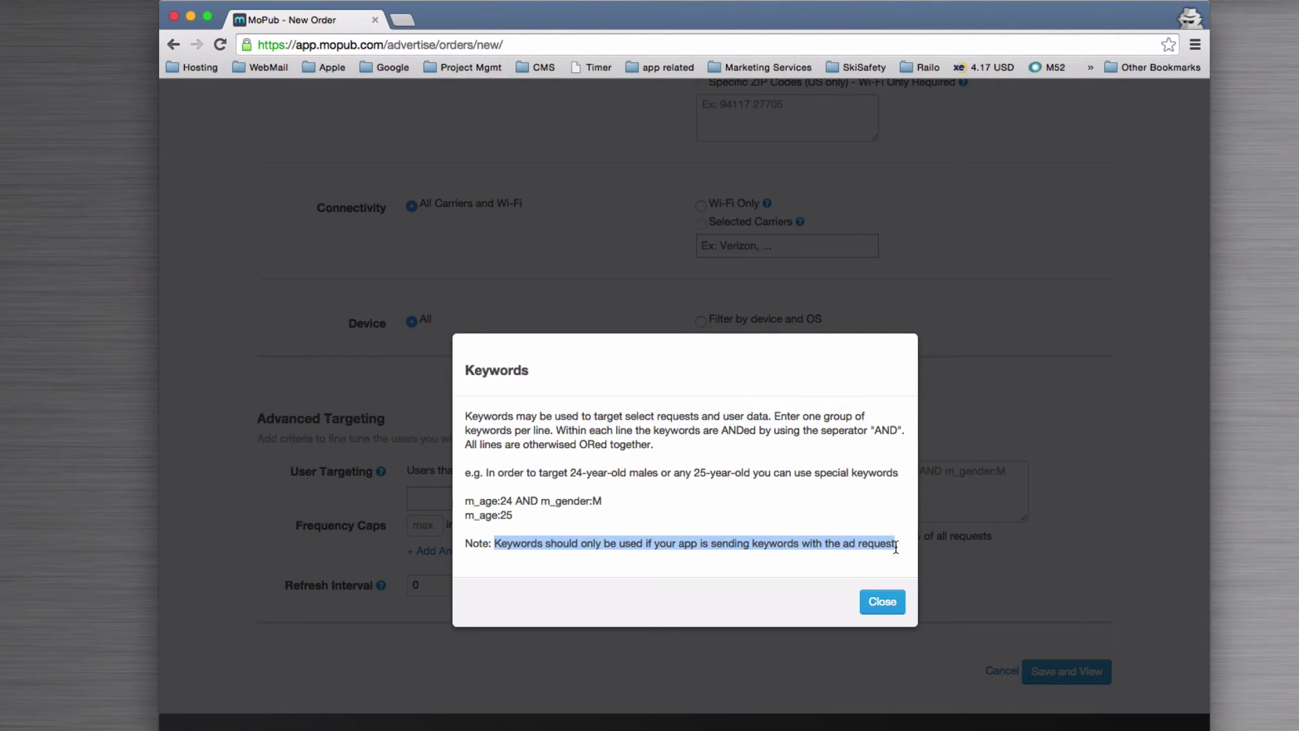
{"action": "left_click", "coordinate": [883, 602]}
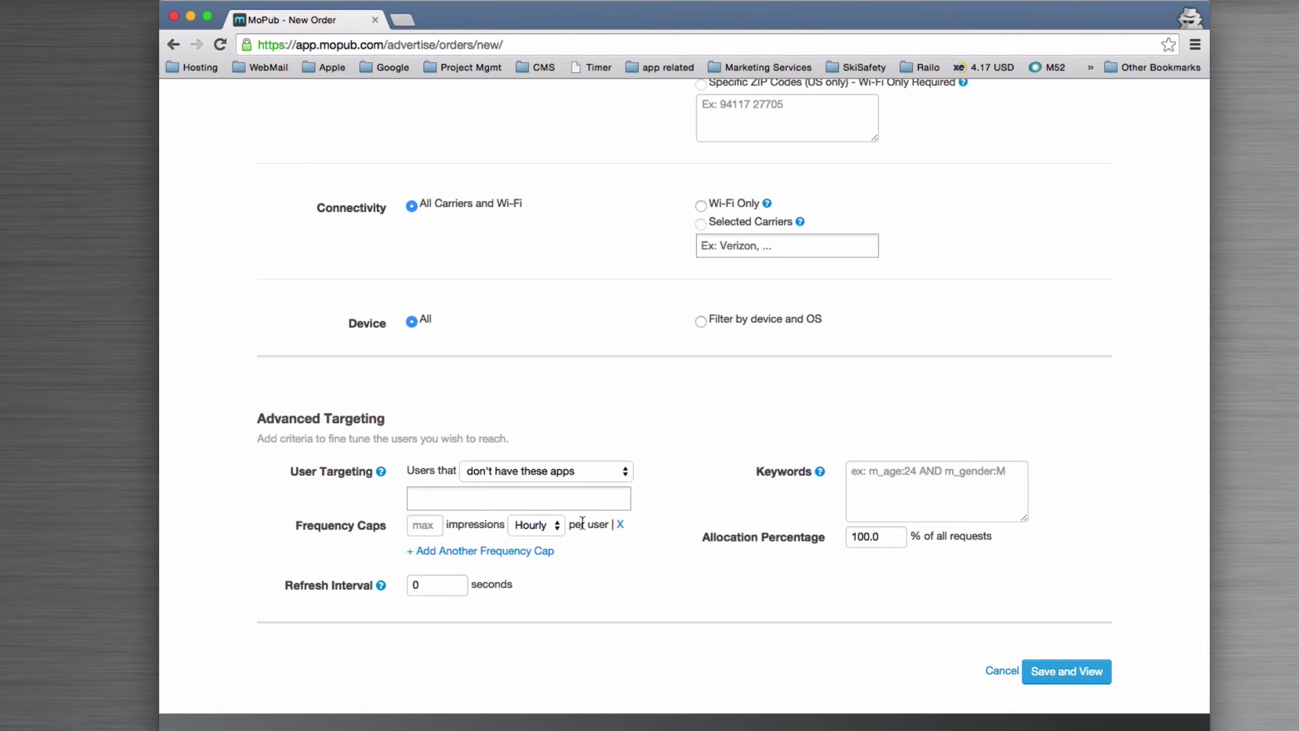
{"action": "left_click", "coordinate": [1066, 671]}
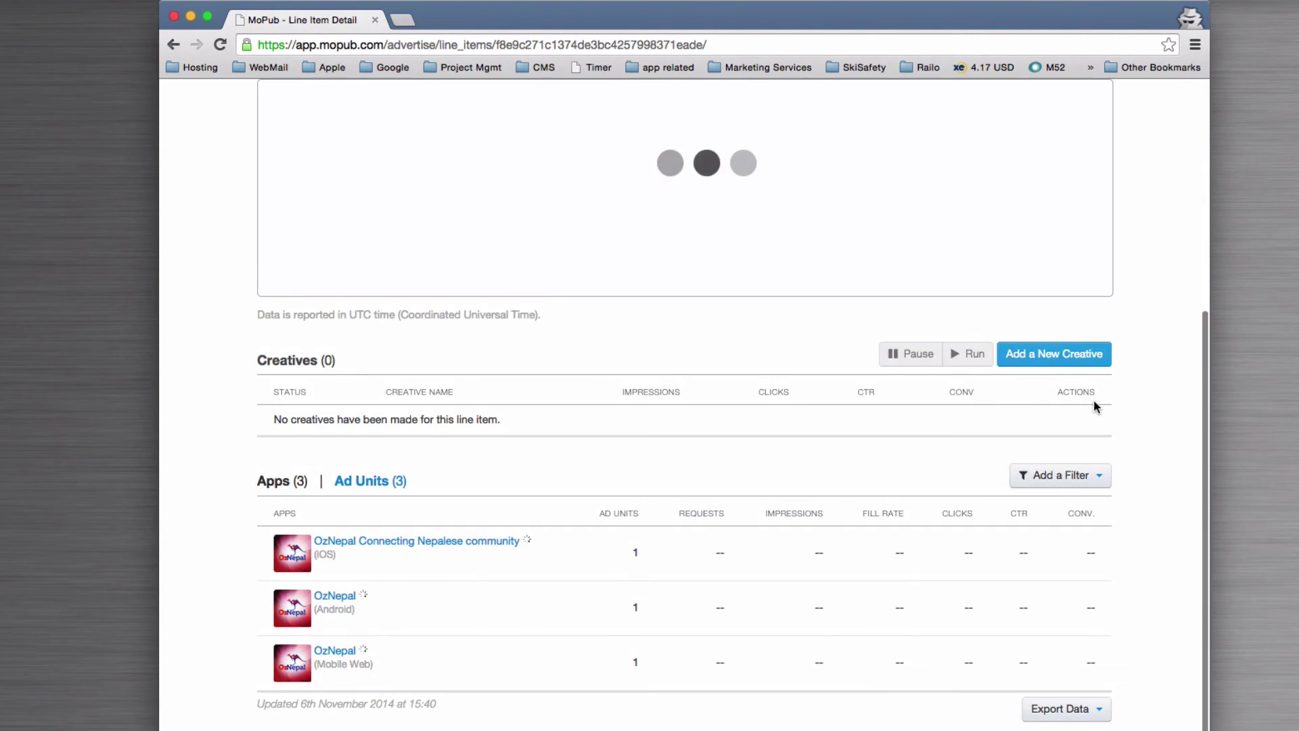
Review the Mobile Ads line item details and add a new creative.
{"action": "scroll", "coordinate": [1145, 412], "scroll_direction": "up", "scroll_amount": 5}
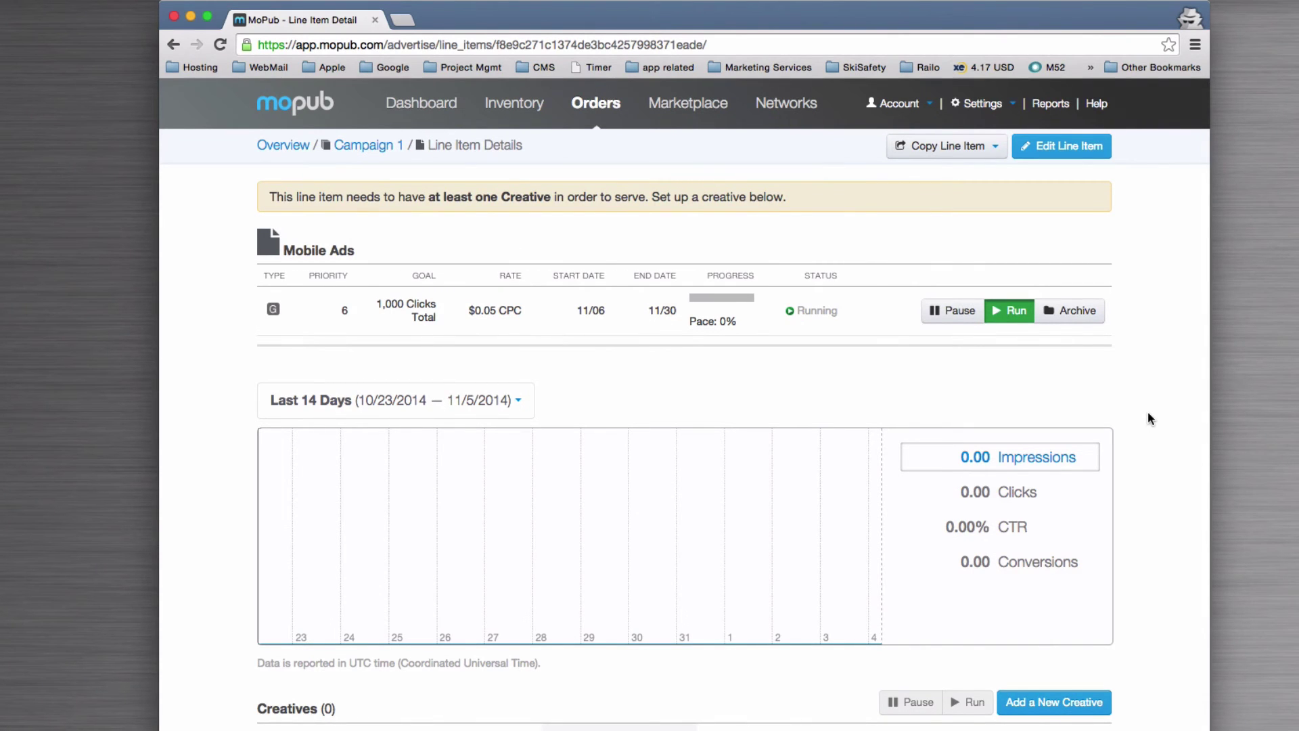
{"action": "scroll", "coordinate": [1148, 412], "scroll_direction": "down", "scroll_amount": 5}
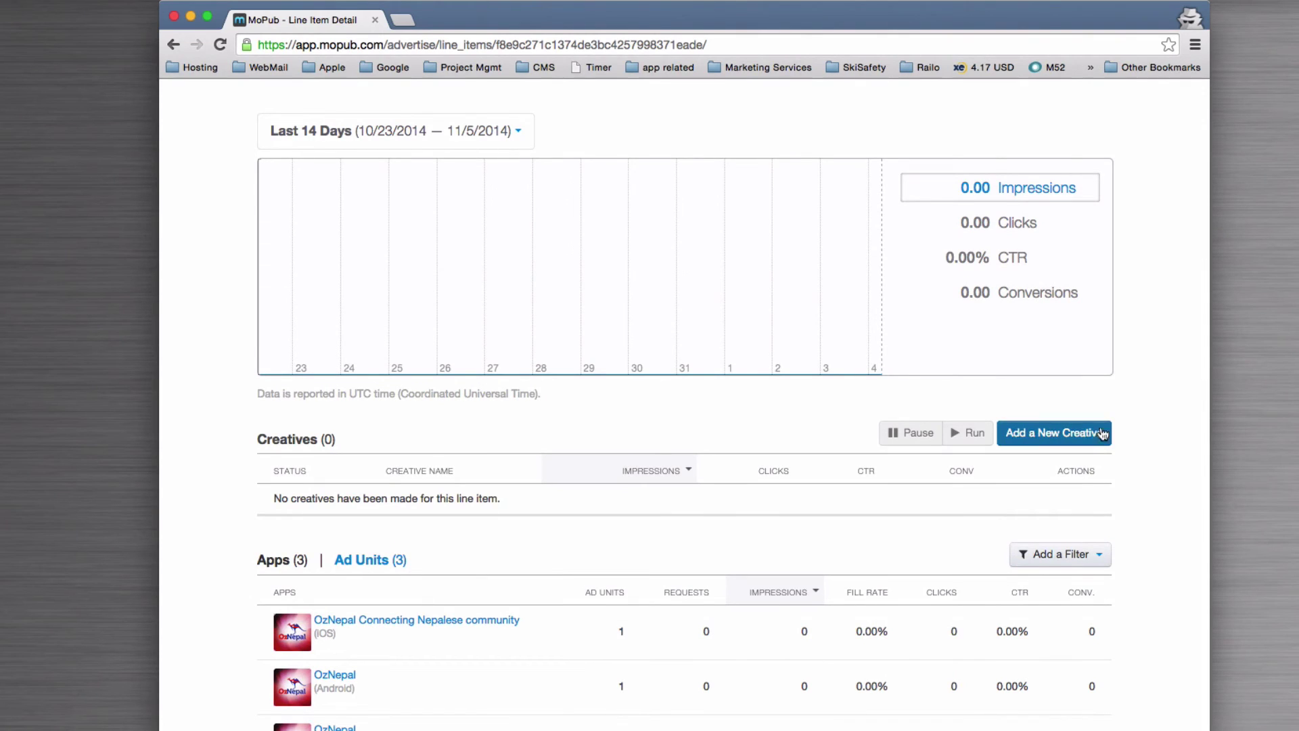
{"action": "scroll", "coordinate": [785, 694], "scroll_direction": "up", "scroll_amount": 3}
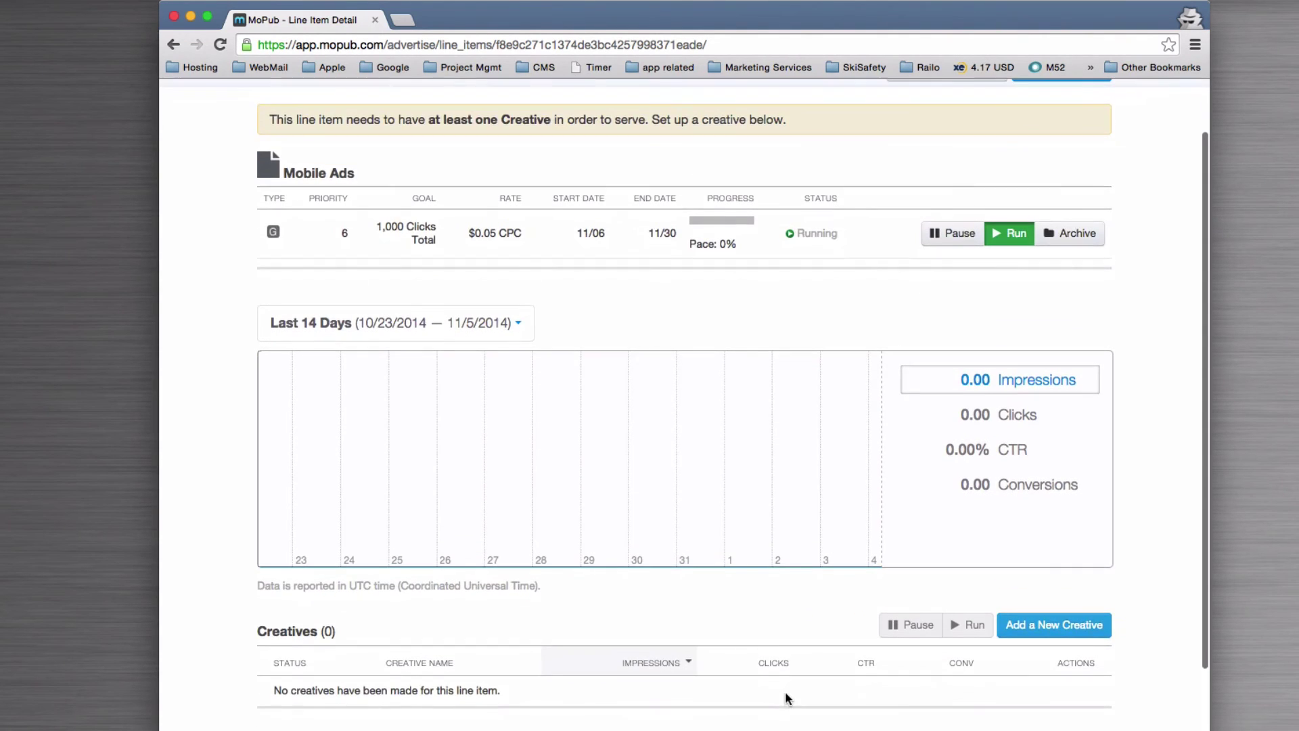
{"action": "left_click", "coordinate": [1026, 627]}
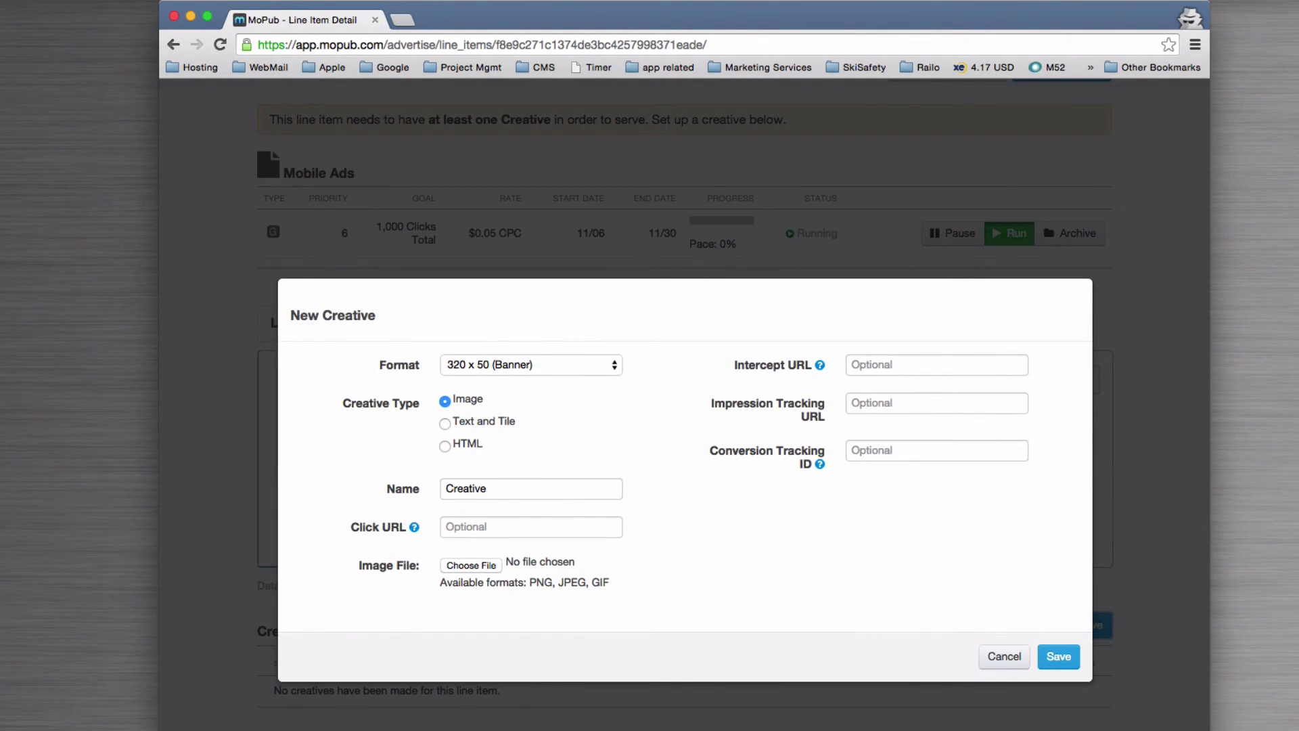
Keep the 320 x 50 Banner format and make the creative Text and Tile.
{"action": "left_click", "coordinate": [514, 365]}
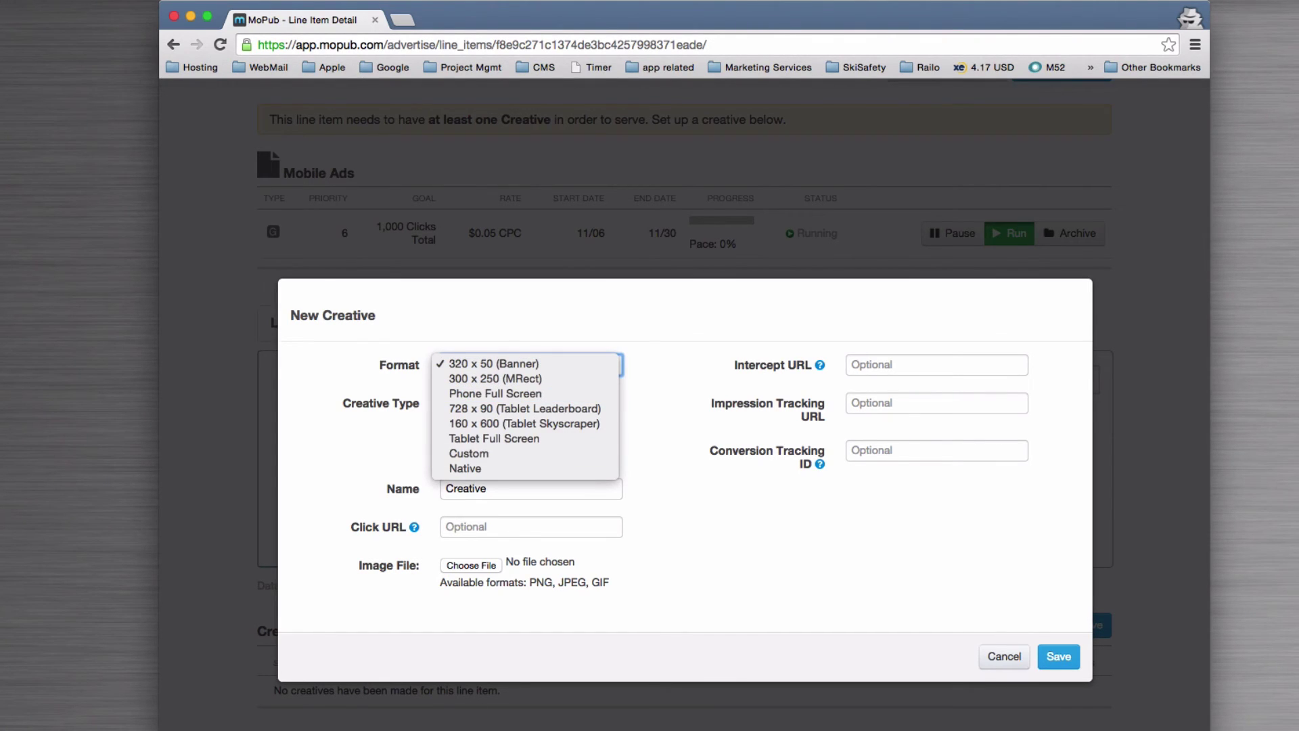
{"action": "left_click", "coordinate": [551, 364]}
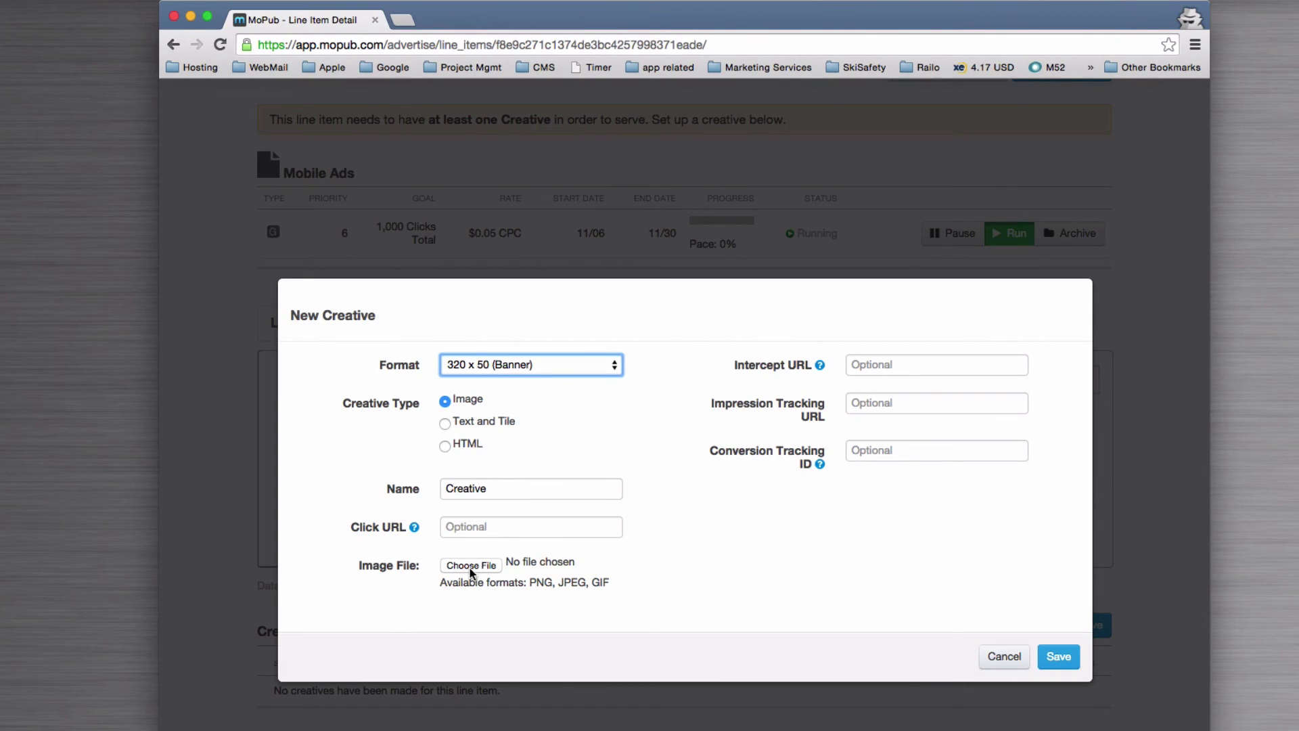
{"action": "left_click", "coordinate": [445, 423]}
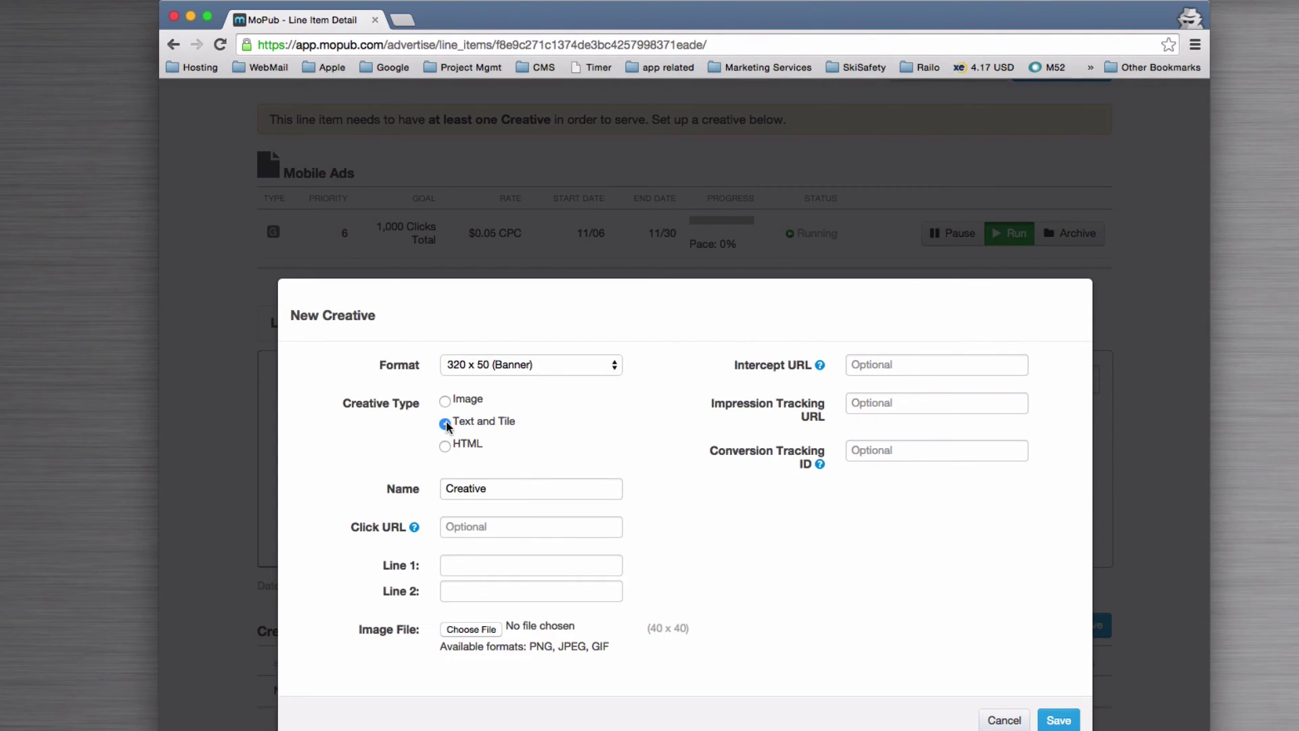
{"action": "double_click", "coordinate": [504, 488]}
{"action": "key", "text": "Right"}
{"action": "type", "text": "1"}
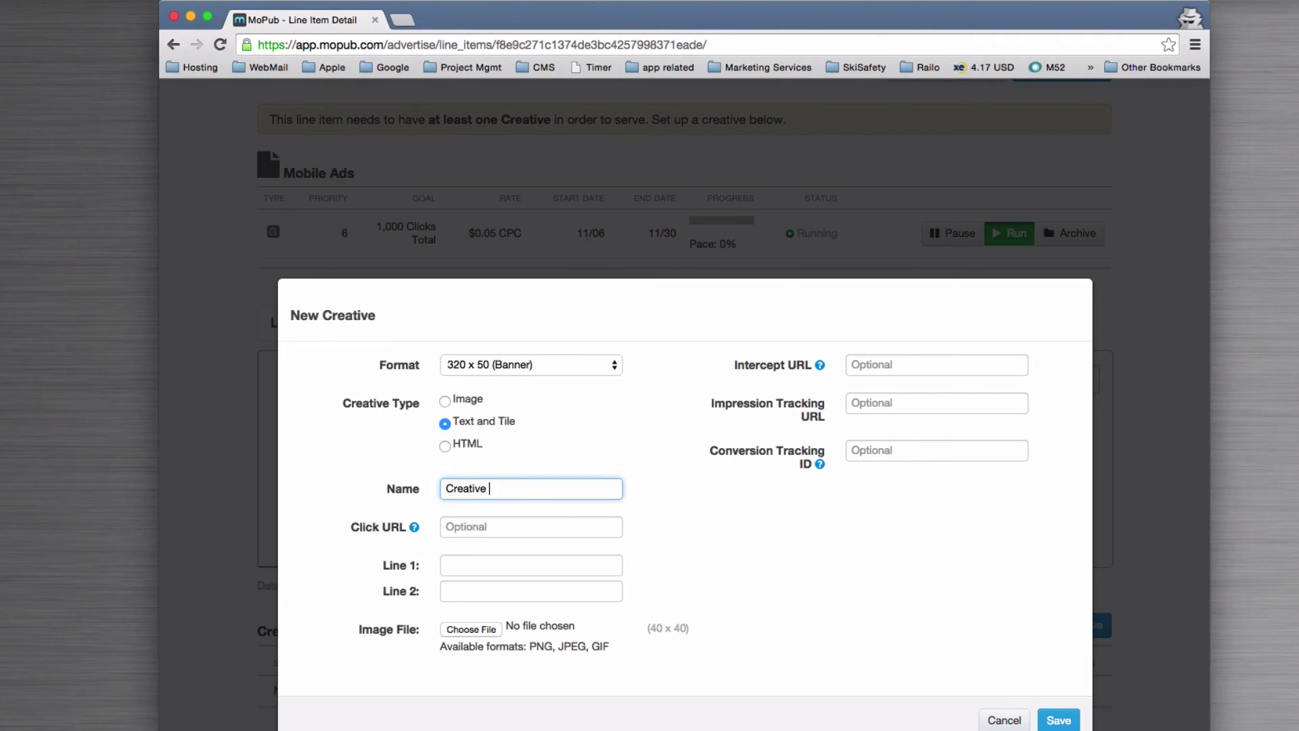
{"action": "key", "text": "Tab"}
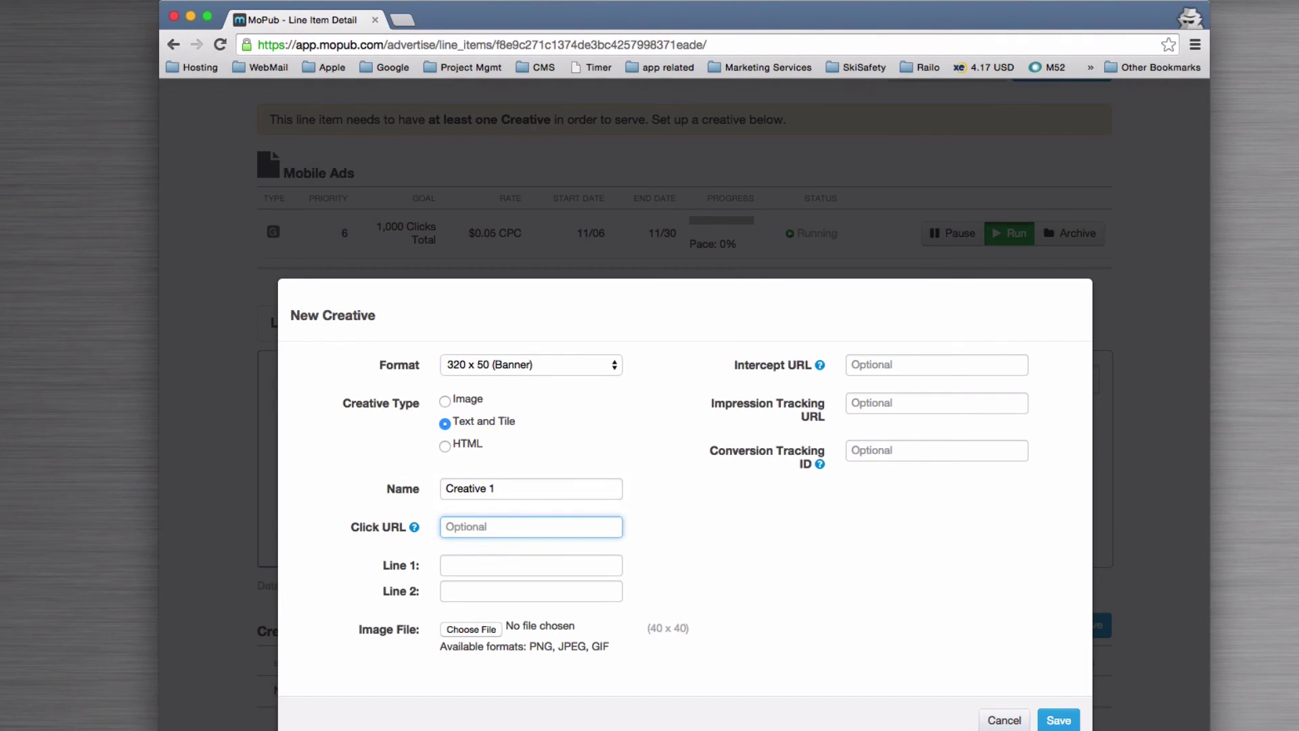
{"action": "type", "text": "www.sixfive.com.au/mobi"}
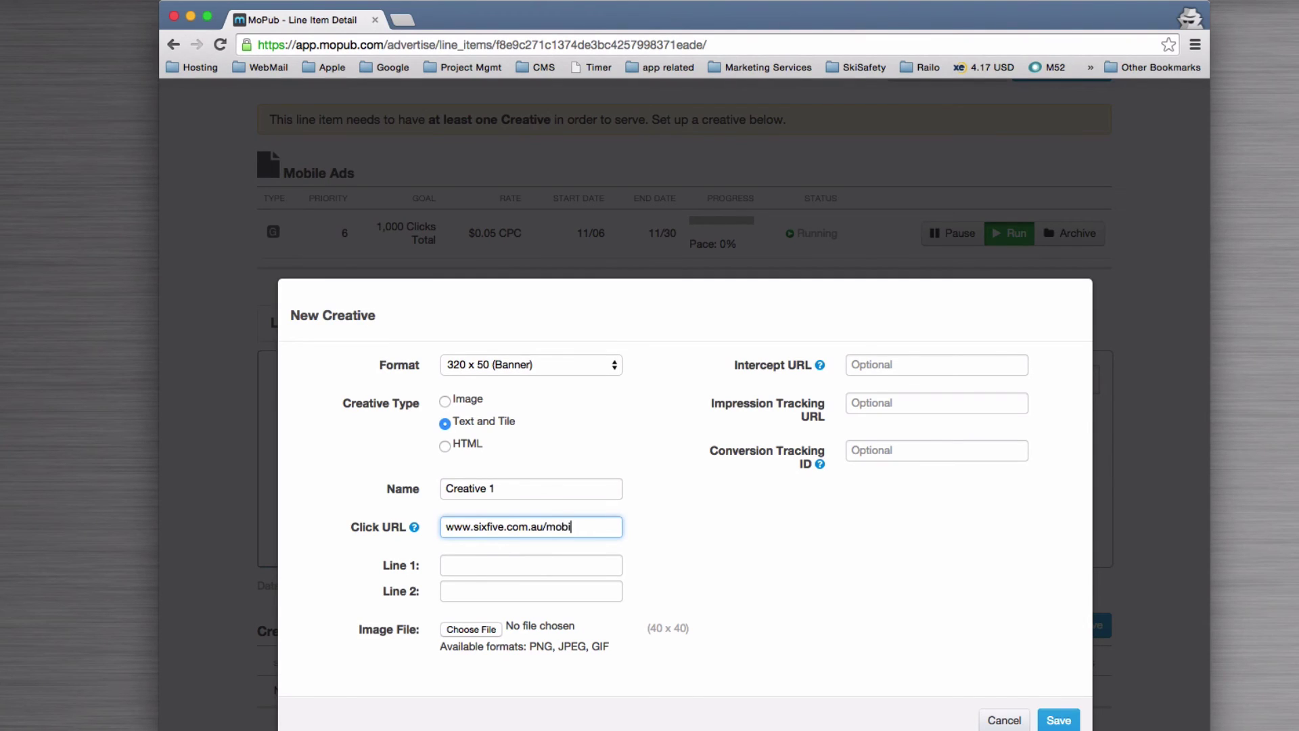
{"action": "type", "text": "le-apps"}
{"action": "type", "text": "http://"}
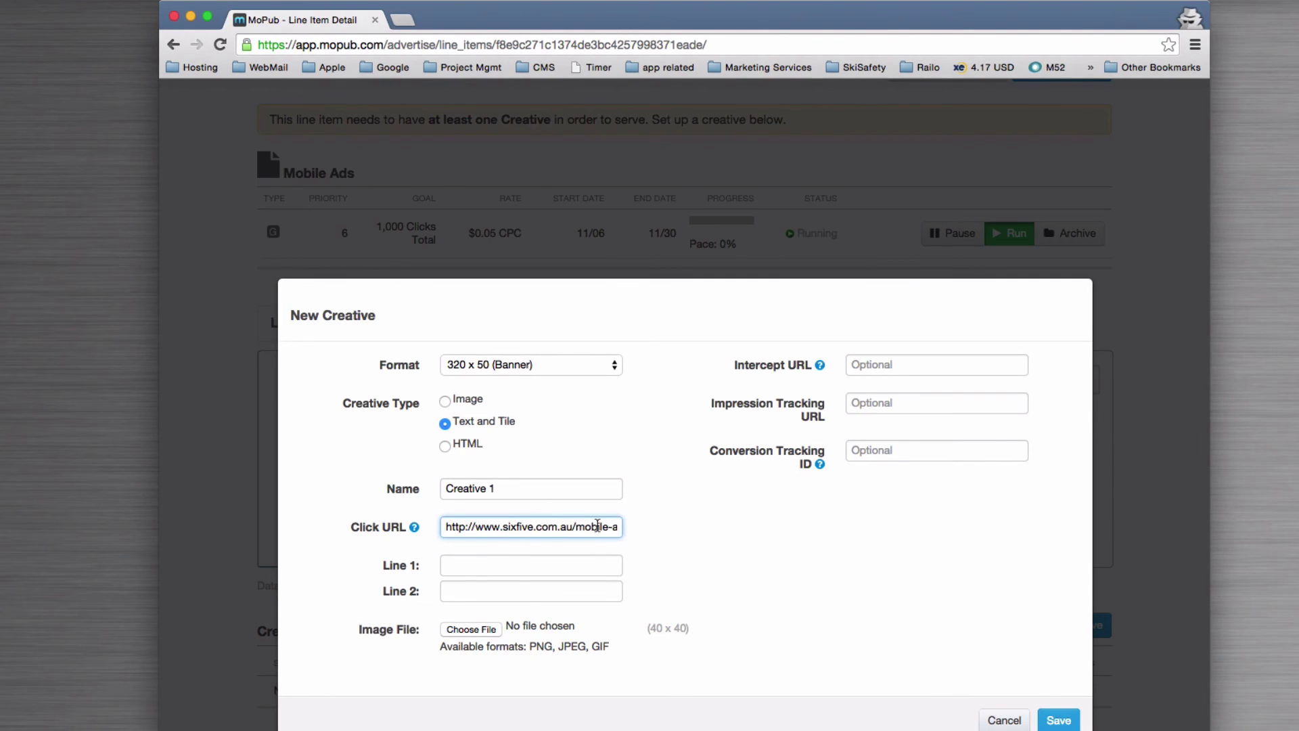
Enter ad text lines 'Great mobiule apps for communities' and 'sports teams and events'.
{"action": "left_click", "coordinate": [501, 561]}
{"action": "type", "text": "Great mobiule apps "}
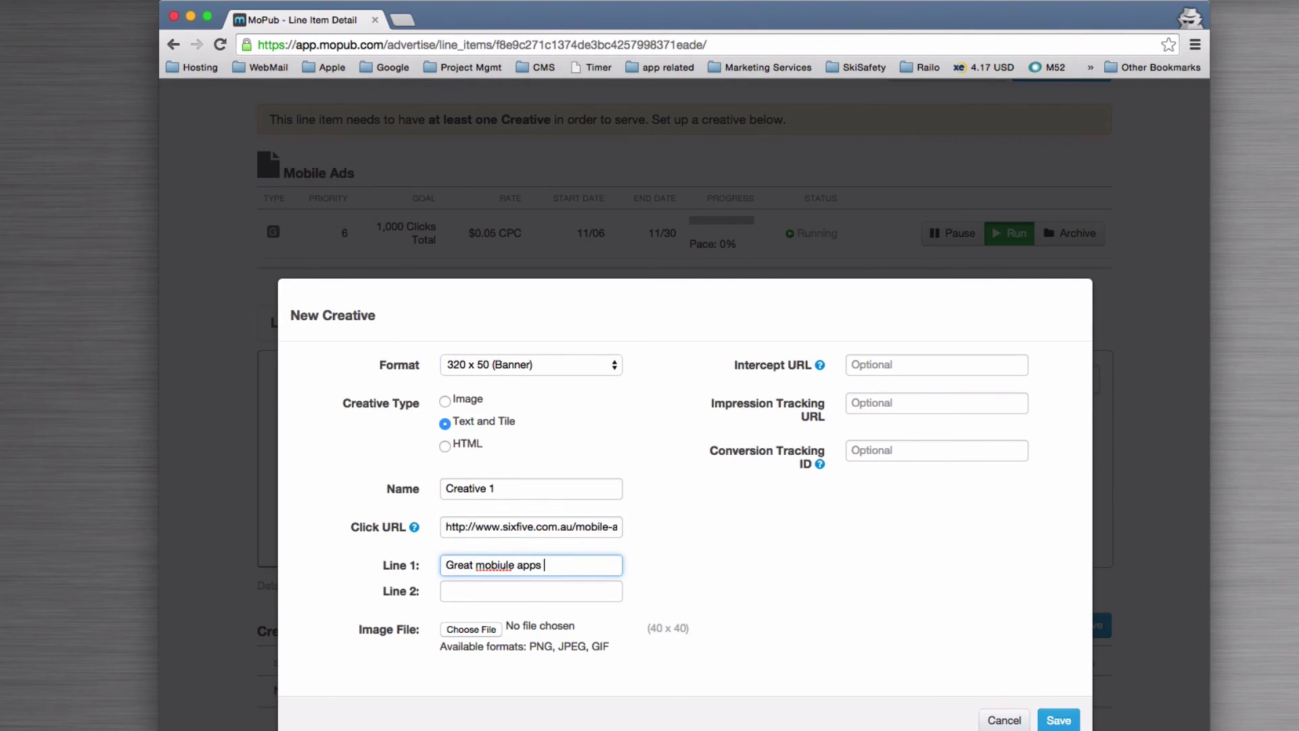
{"action": "type", "text": "for communities"}
{"action": "key", "text": "Tab"}
{"action": "type", "text": "sports teams and events"}
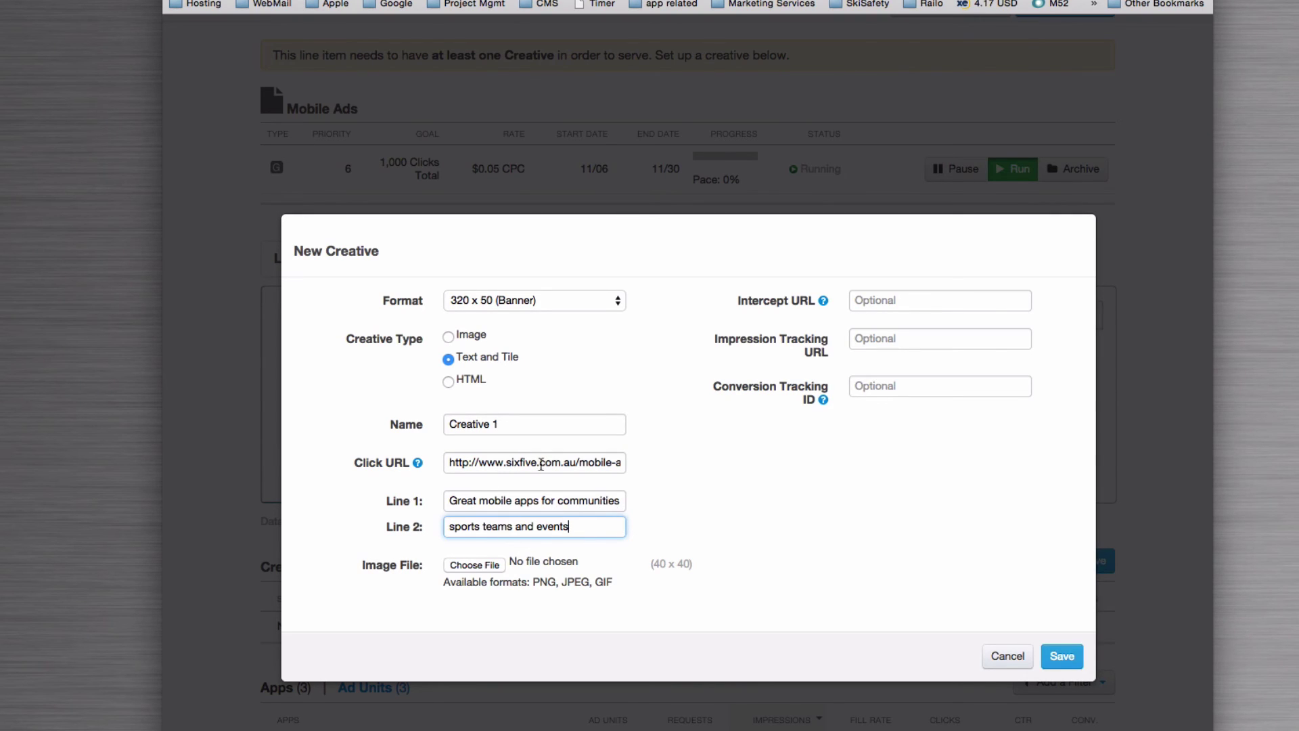
{"action": "left_click_drag", "start_coordinate": [450, 463], "coordinate": [660, 479]}
{"action": "left_click", "coordinate": [665, 485]}
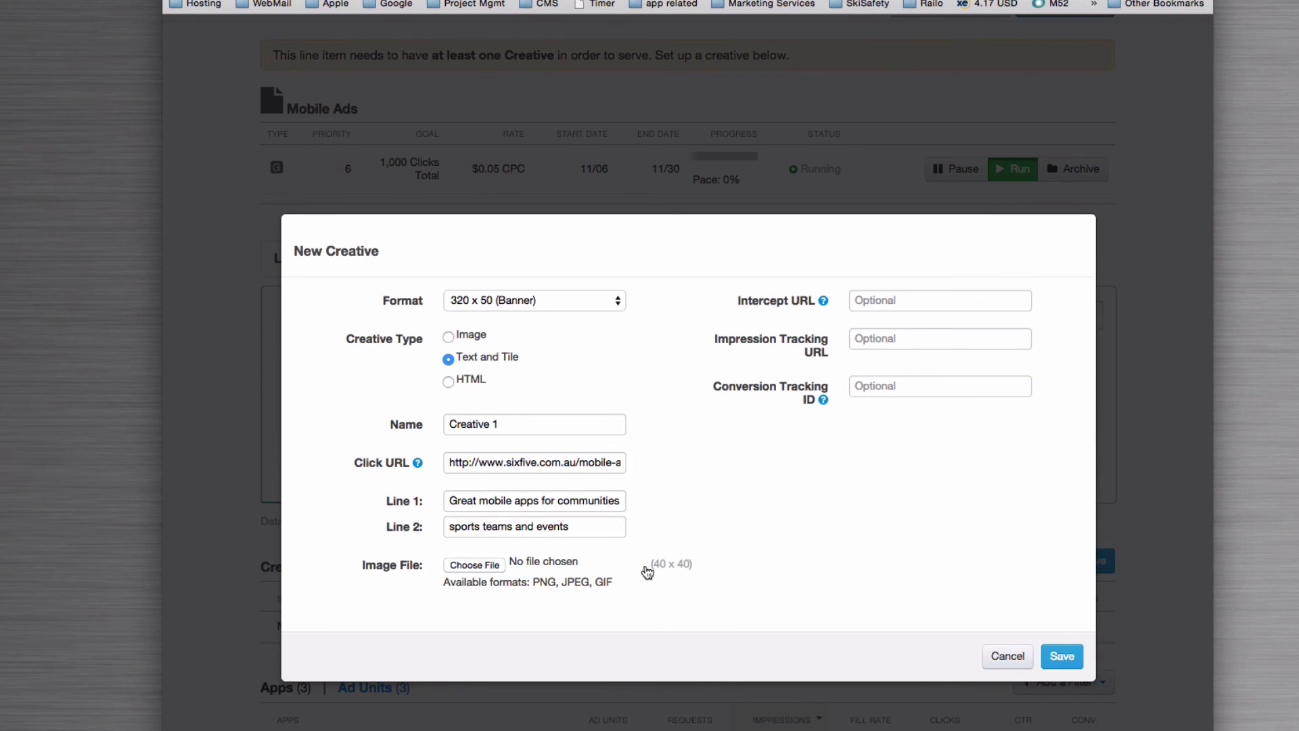
Review the 40 x 40 tile size hint and the Intercept URL window.location explanation.
{"action": "left_click_drag", "start_coordinate": [653, 564], "coordinate": [691, 565]}
{"action": "left_click", "coordinate": [691, 564]}
{"action": "left_click", "coordinate": [823, 300]}
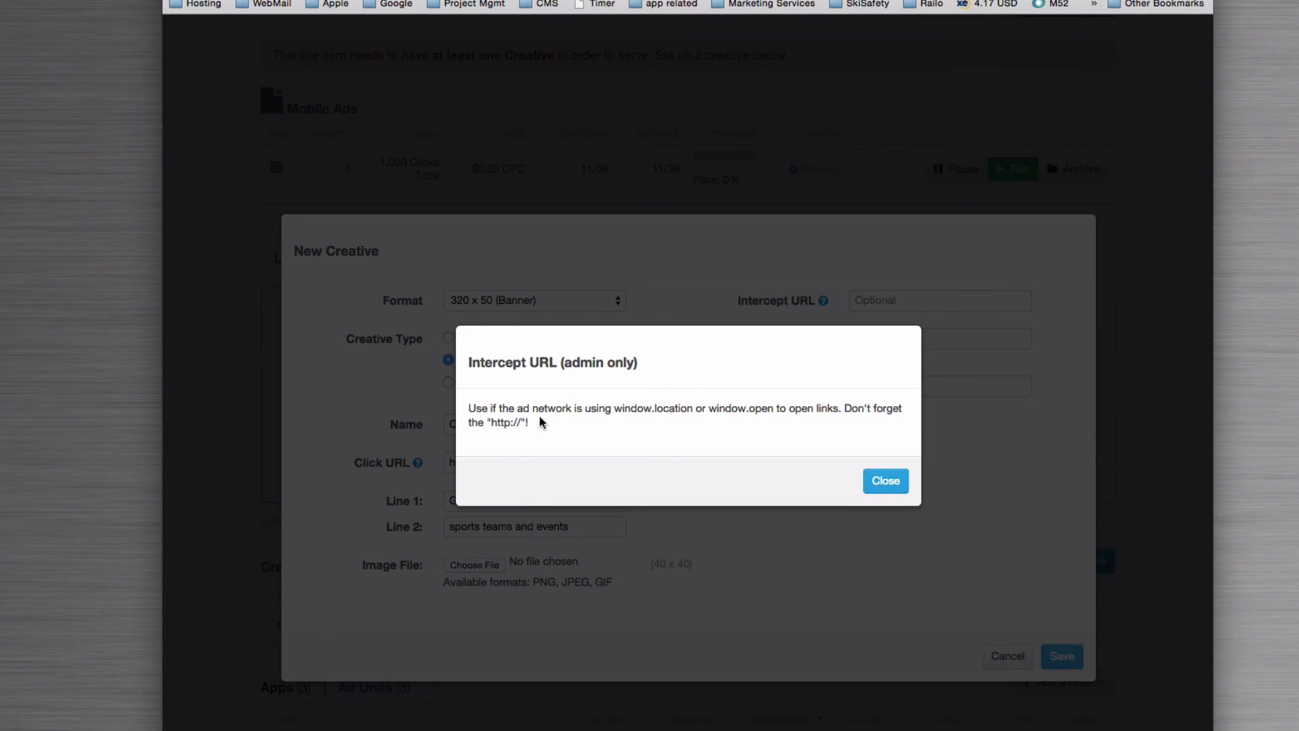
{"action": "left_click_drag", "start_coordinate": [615, 412], "coordinate": [770, 408]}
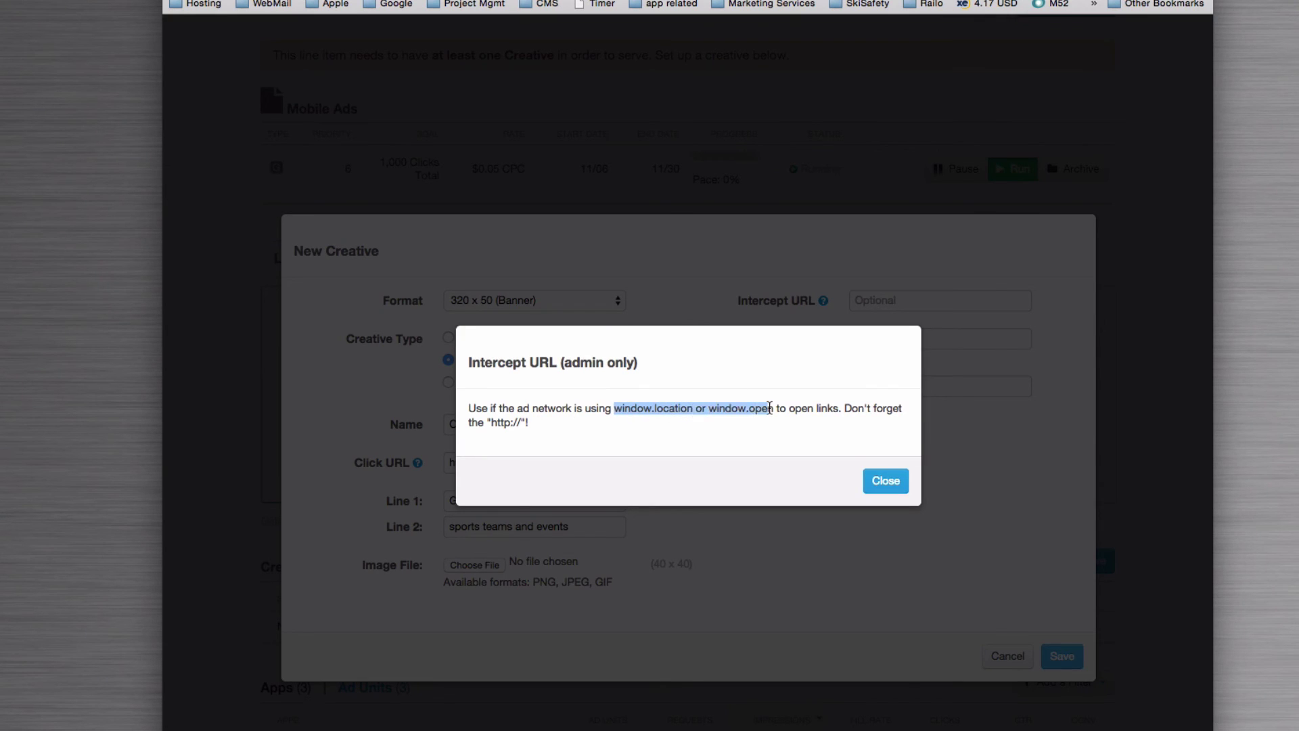
{"action": "left_click", "coordinate": [880, 481]}
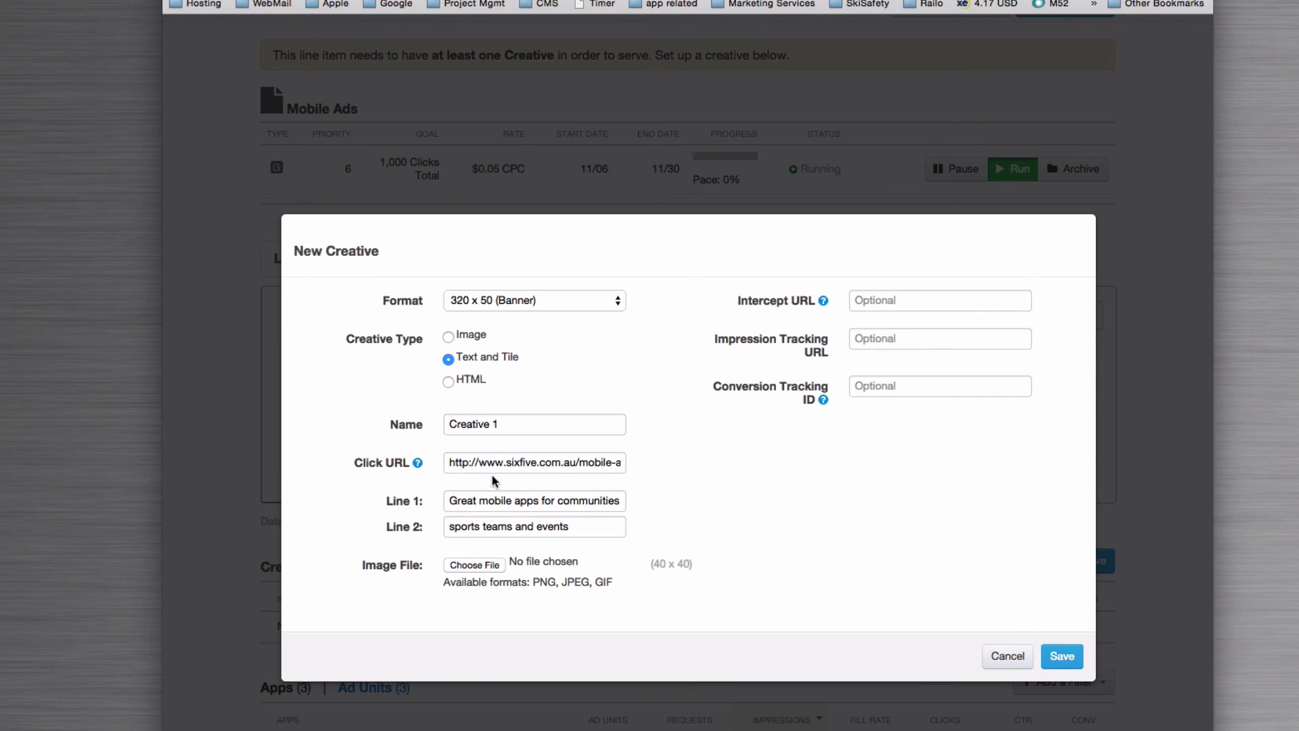
Check the click and impression tracking URL fields and read the Conversion Tracking ID help.
{"action": "left_click", "coordinate": [508, 462]}
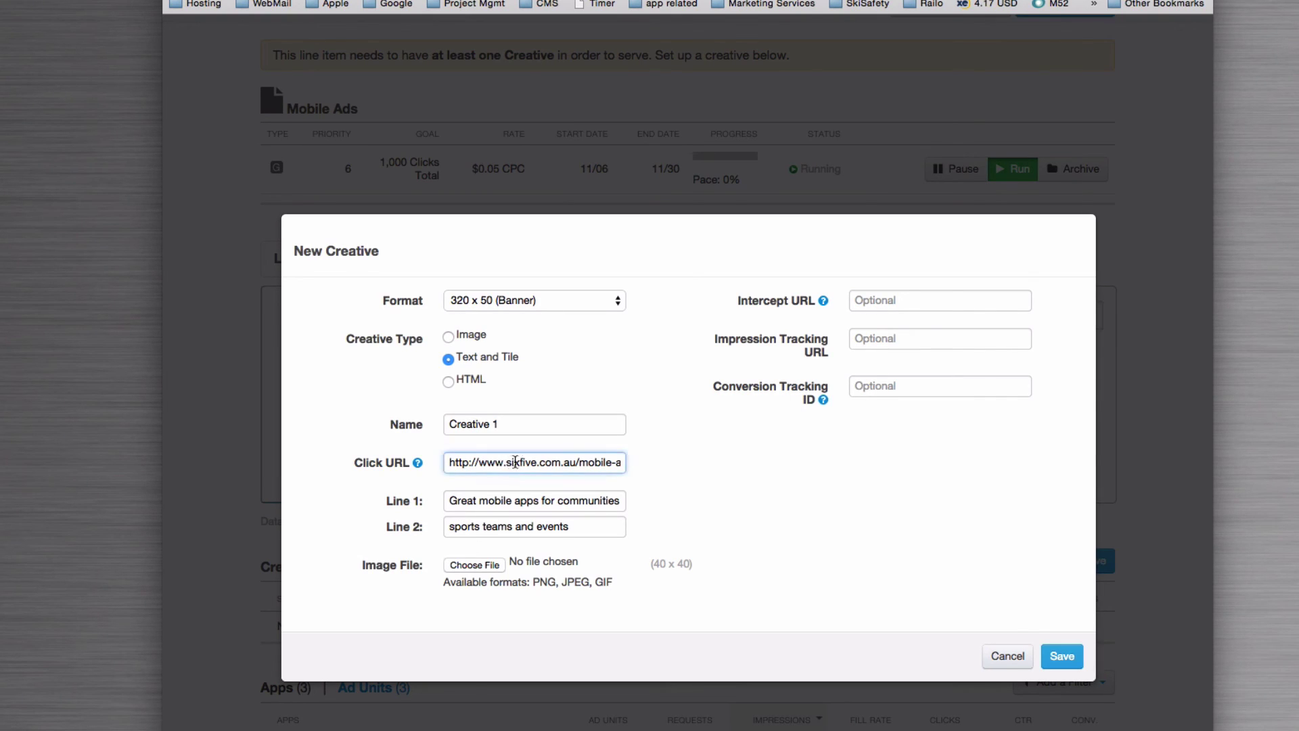
{"action": "left_click", "coordinate": [889, 341]}
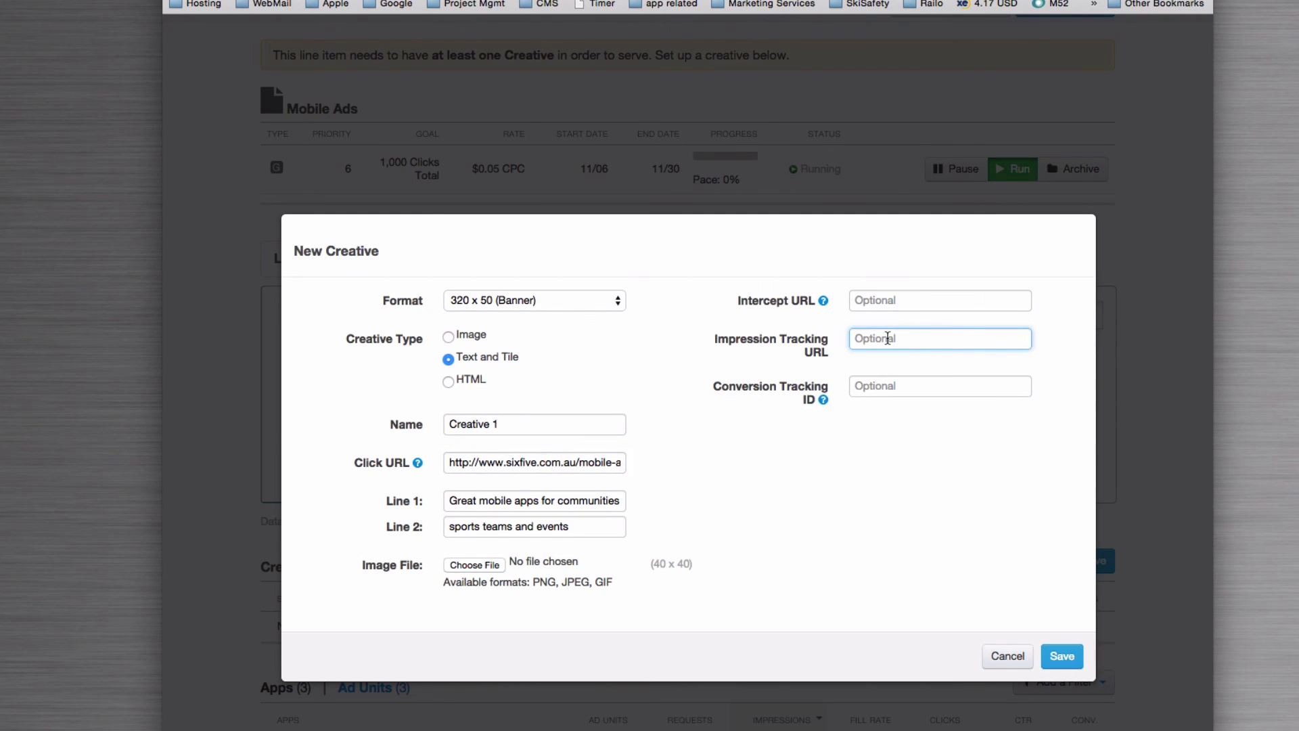
{"action": "left_click", "coordinate": [823, 400]}
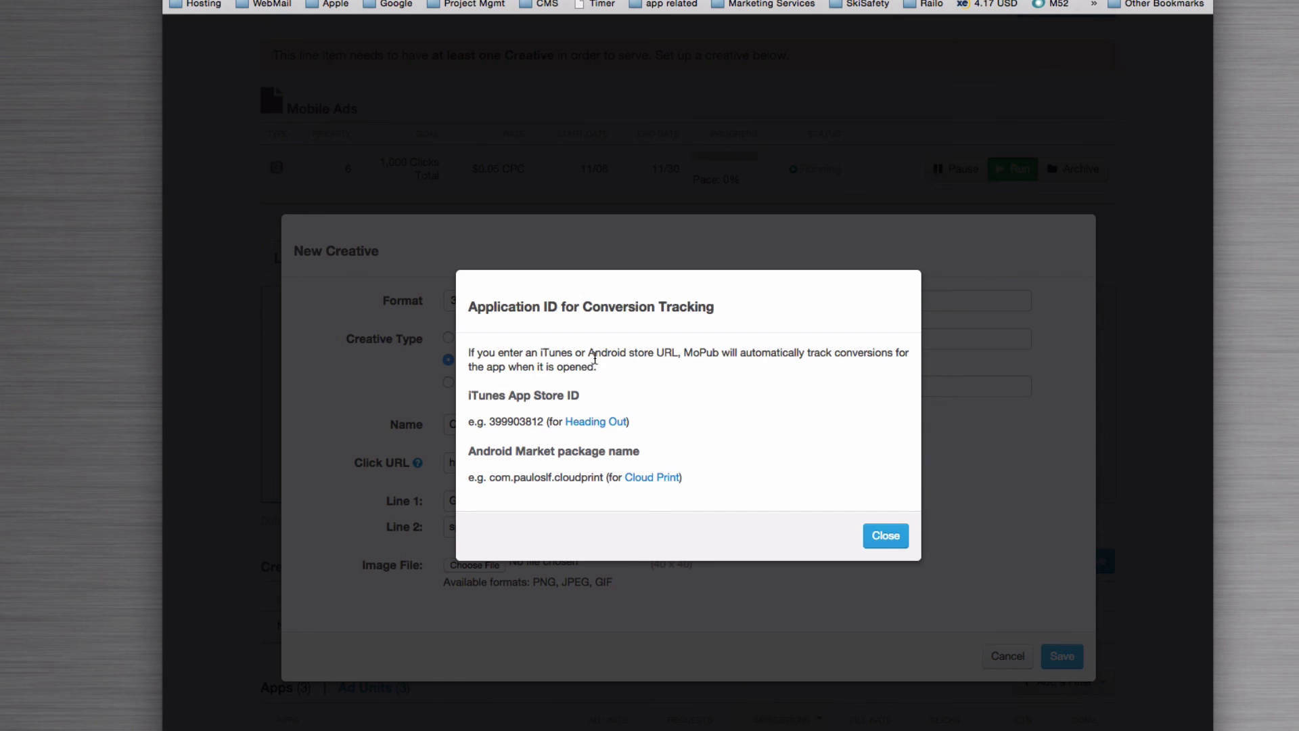
{"action": "left_click", "coordinate": [897, 539]}
Save Creative 1, attach 40.png as its tile image after the missing-image error, and resubmit.
{"action": "left_click", "coordinate": [1061, 656]}
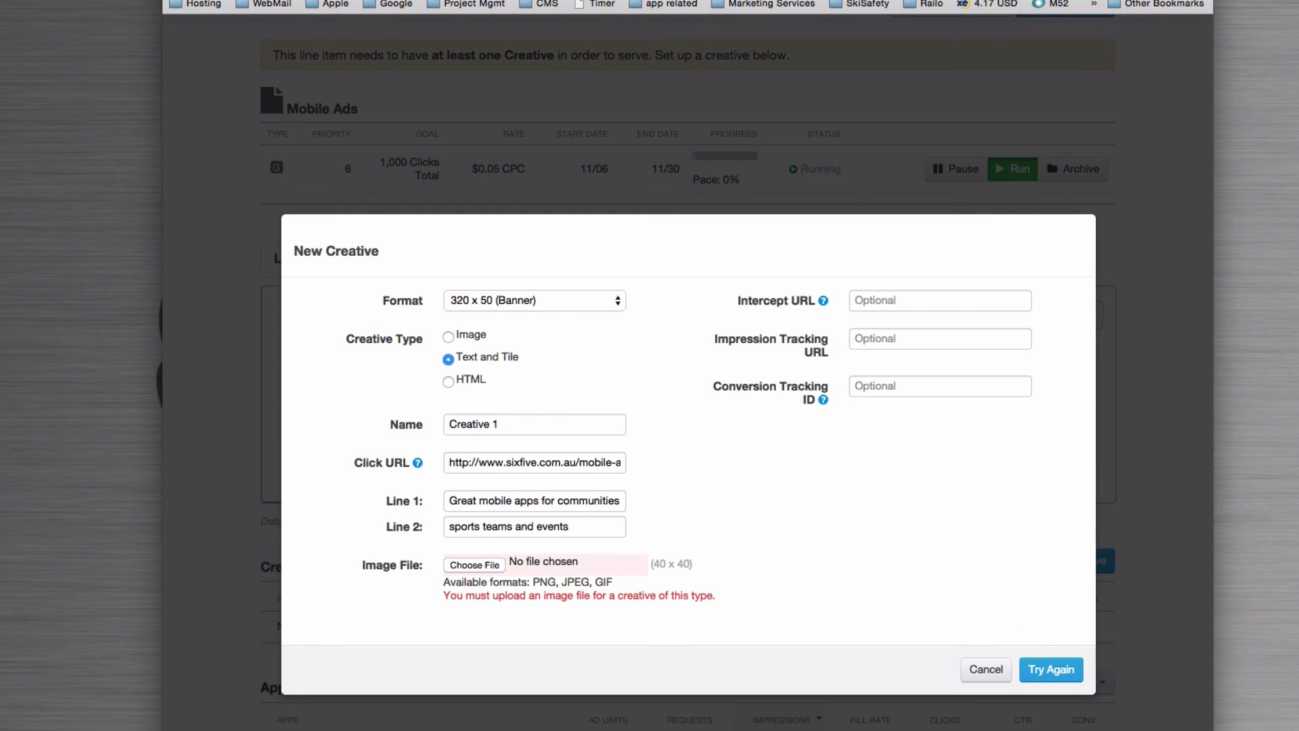
{"action": "left_click_drag", "start_coordinate": [165, 193], "coordinate": [472, 571]}
{"action": "left_click", "coordinate": [1038, 674]}
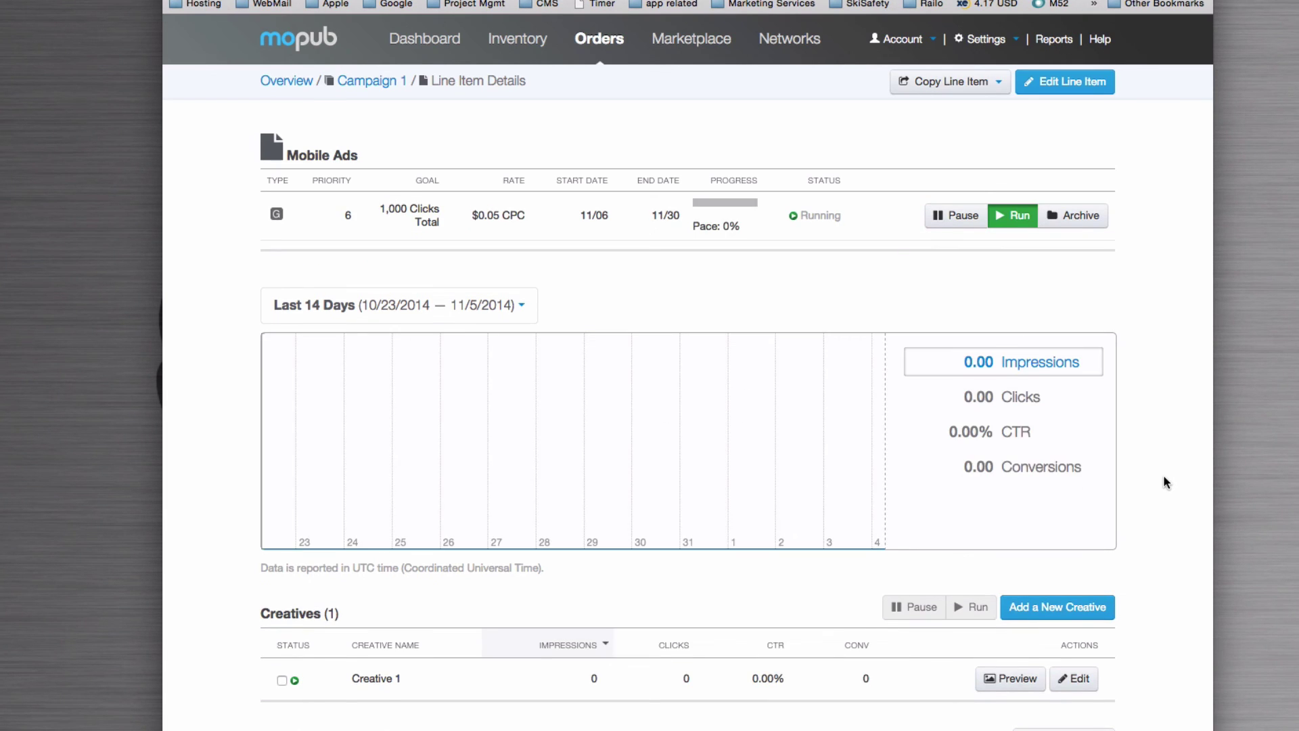
Preview how the Creative 1 text-and-tile banner looks as an ad, then close the preview.
{"action": "scroll", "coordinate": [1163, 477], "scroll_direction": "down", "scroll_amount": 2}
{"action": "left_click", "coordinate": [1005, 613]}
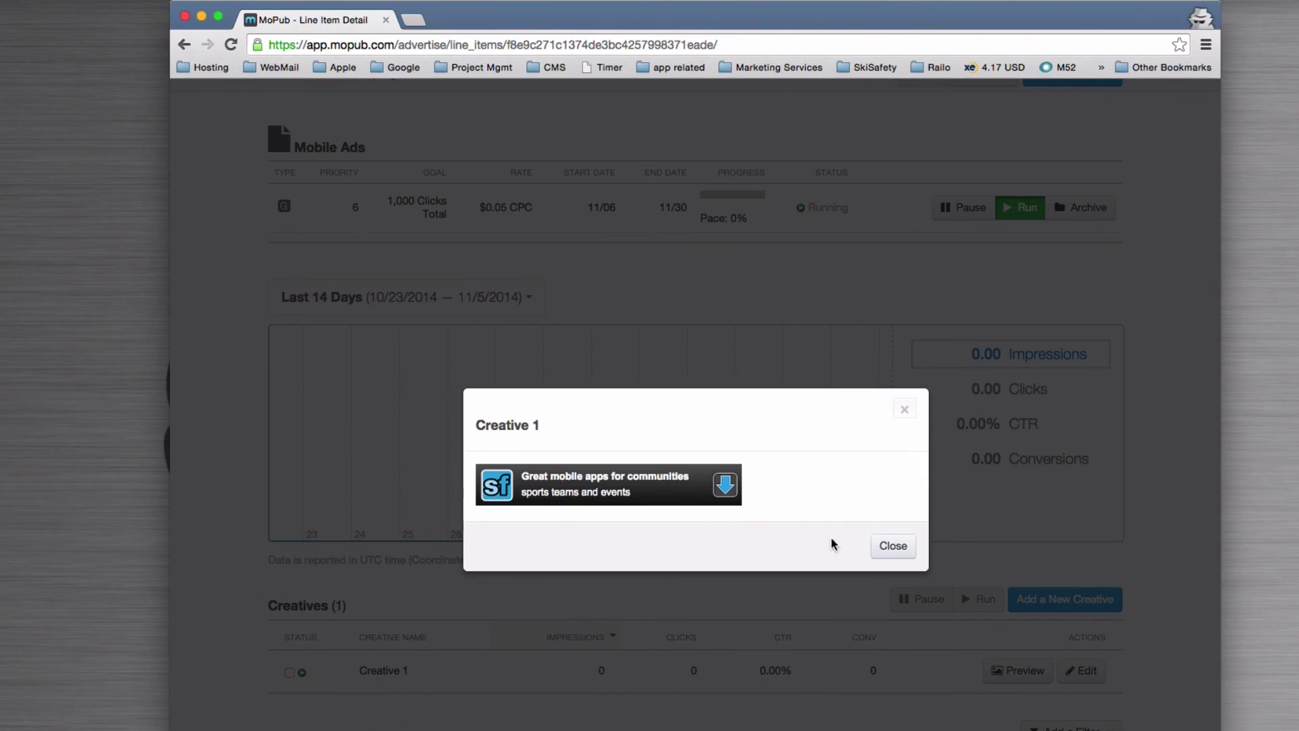
{"action": "left_click", "coordinate": [892, 545]}
{"action": "scroll", "coordinate": [1178, 545], "scroll_direction": "down", "scroll_amount": 5}
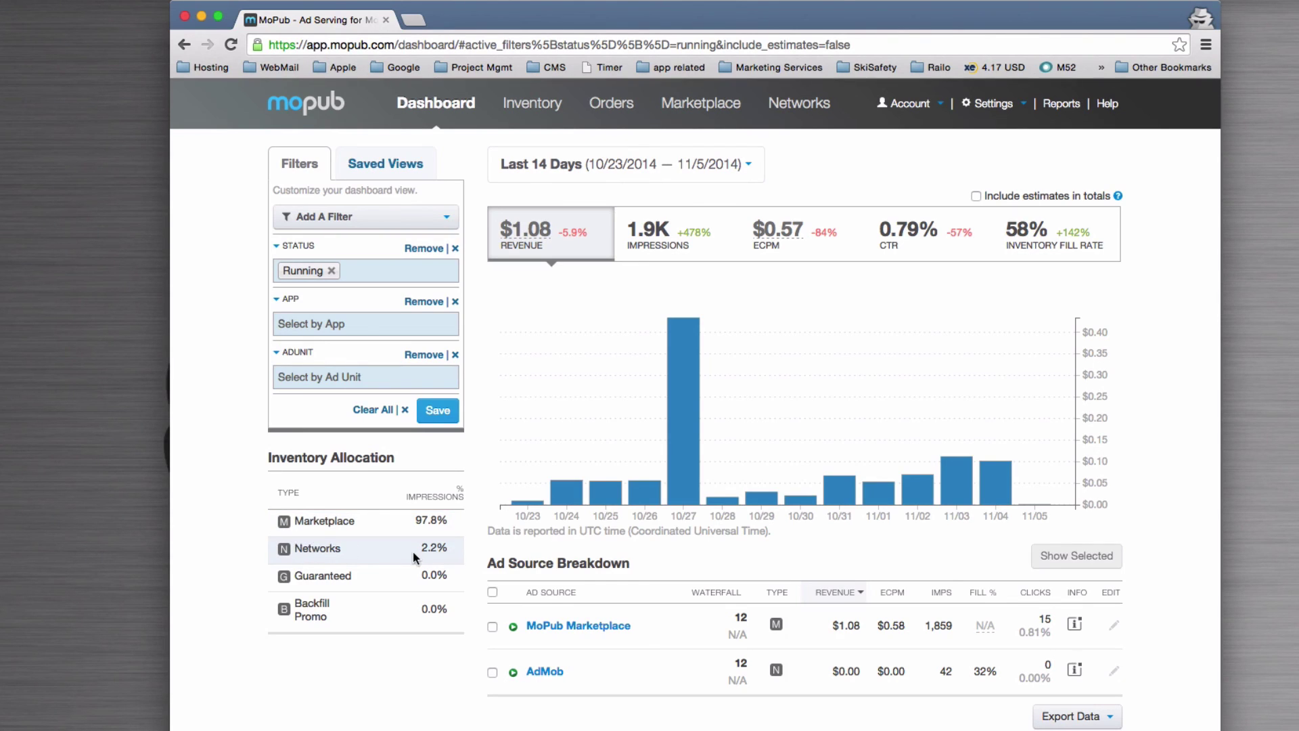
{"action": "left_click_drag", "start_coordinate": [294, 574], "coordinate": [434, 580]}
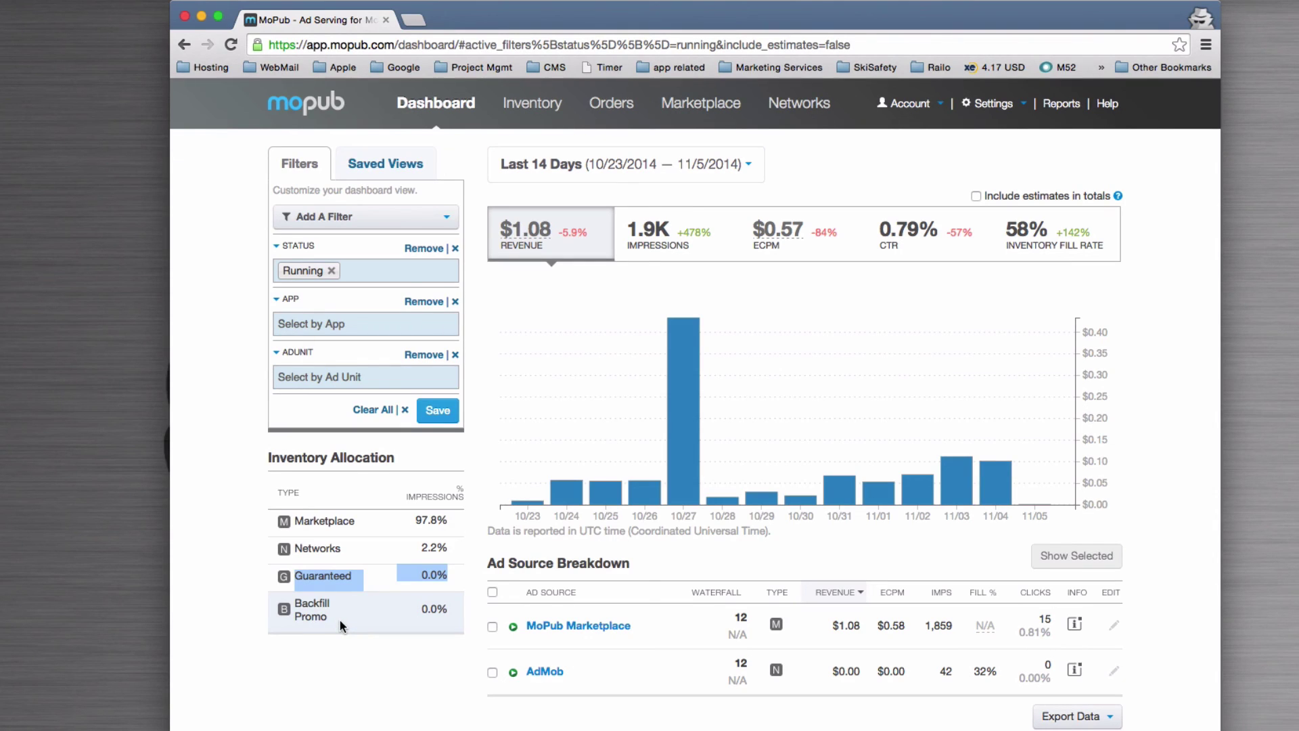
{"action": "left_click_drag", "start_coordinate": [419, 576], "coordinate": [451, 576]}
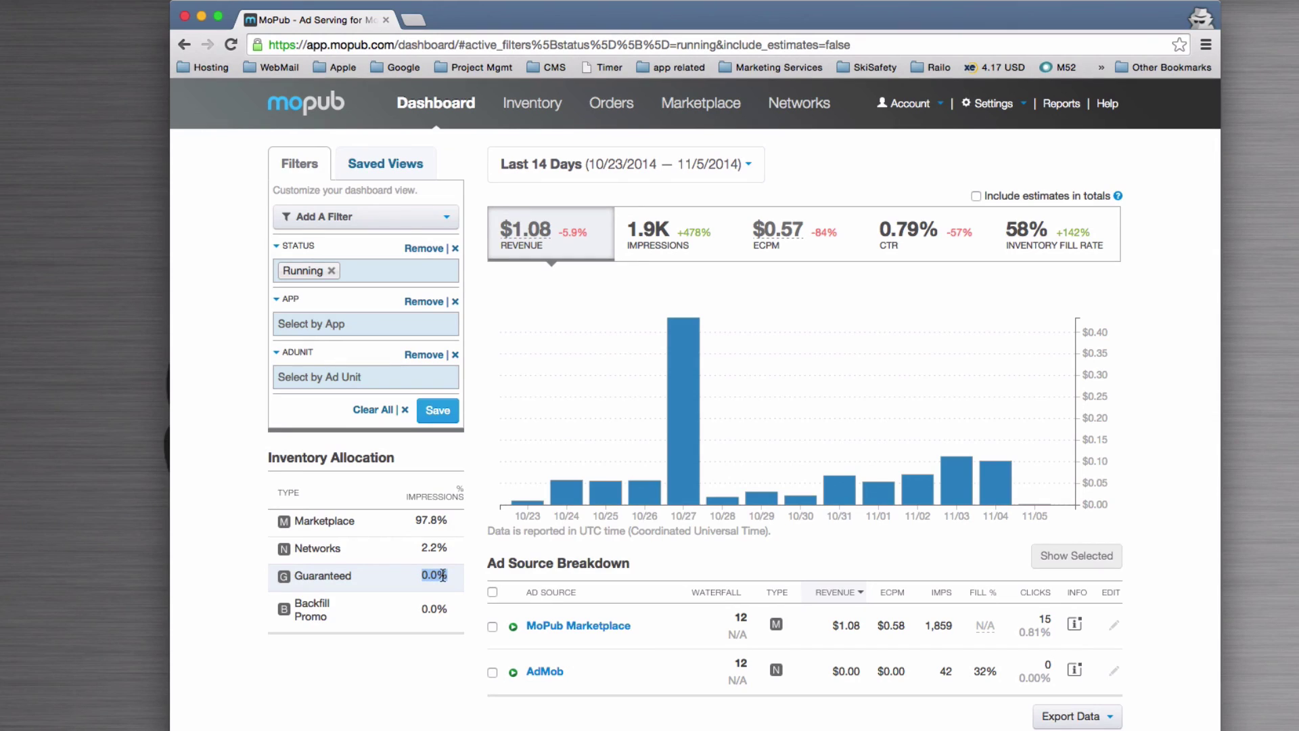